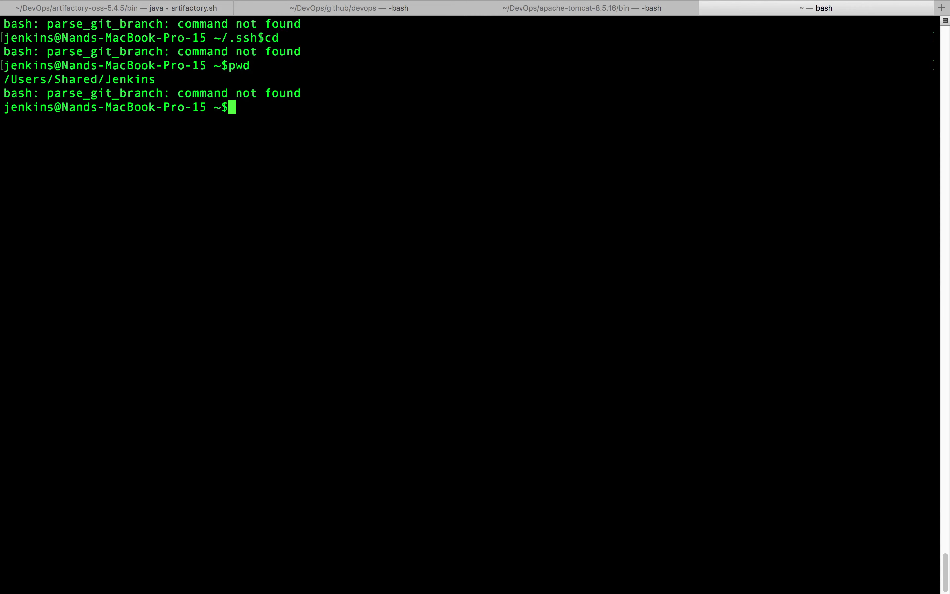
pyautogui.press('super+v')
pyautogui.press('Return')
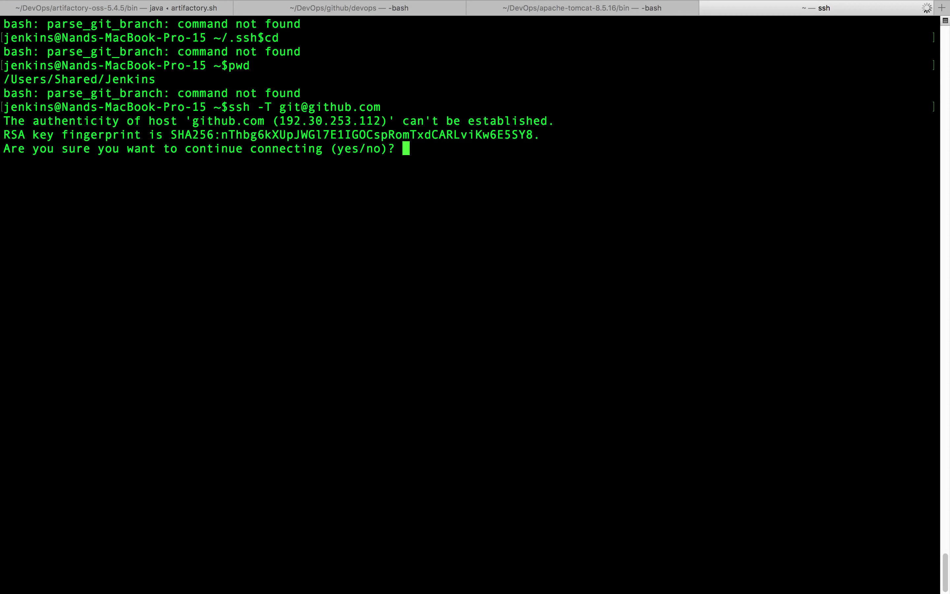
pyautogui.write('yes')
pyautogui.press('Return')
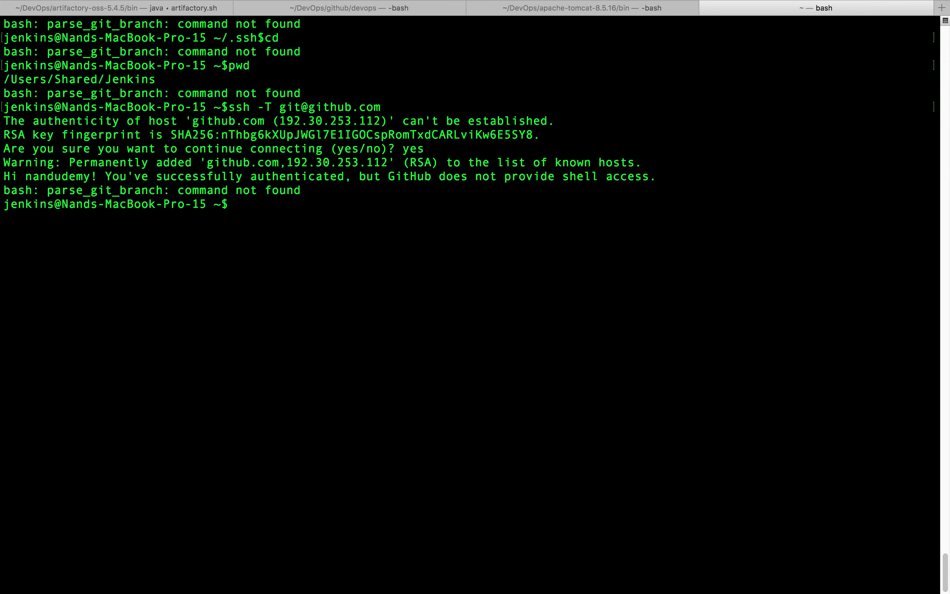
# Copy the git config --global user.name "jenkins" command from the Atom notes and run it in the terminal
pyautogui.hotkey('ctrl', 'Left')
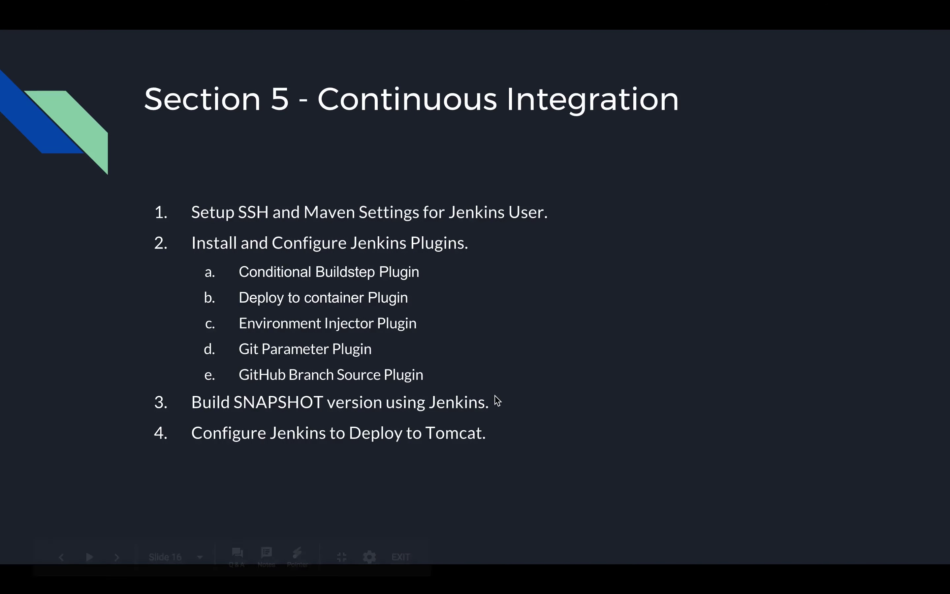
pyautogui.press('super+Tab')
pyautogui.press('super+Tab')
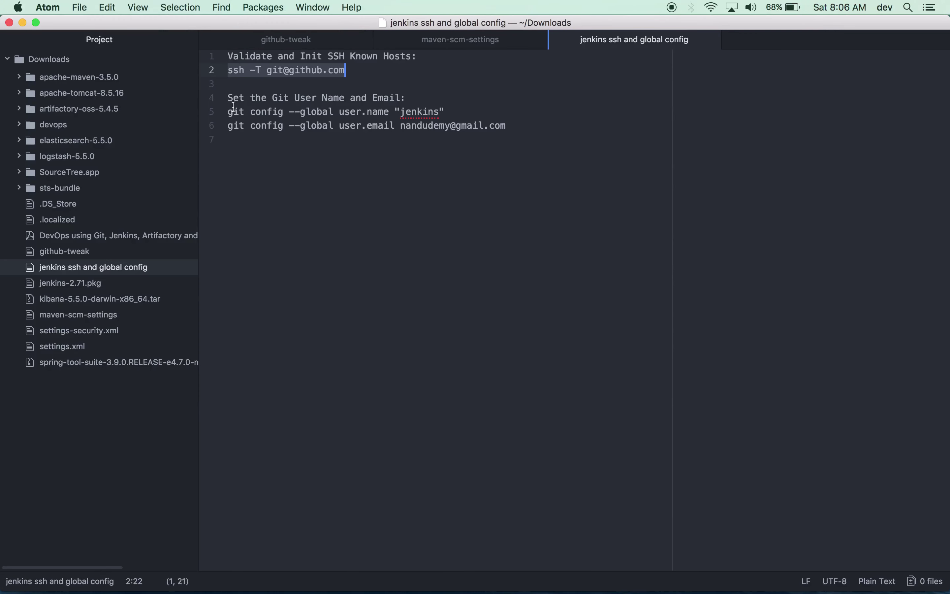
pyautogui.tripleClick(238, 113)
pyautogui.press('super+c')
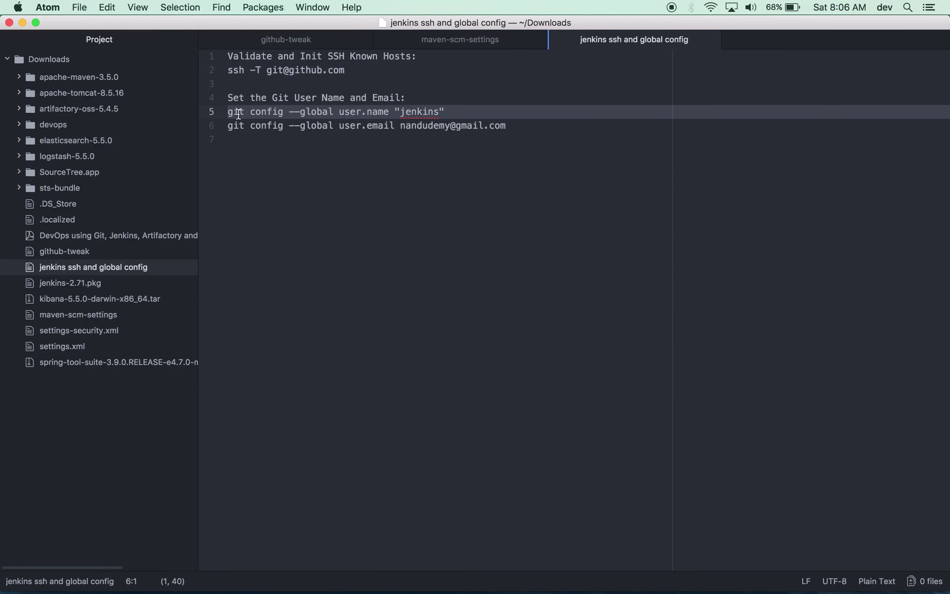
pyautogui.press('super+Tab')
pyautogui.press('super+Tab')
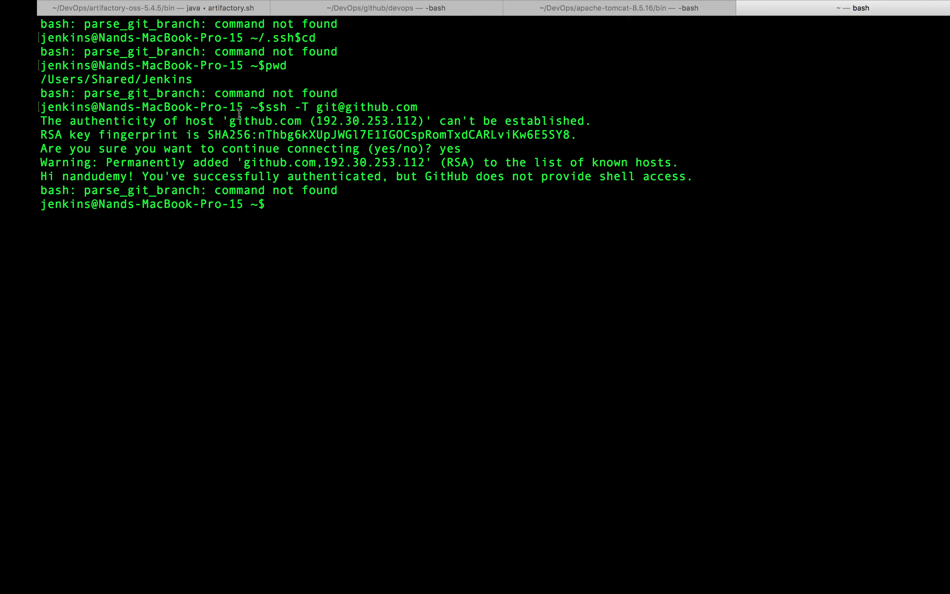
pyautogui.press('super+v')
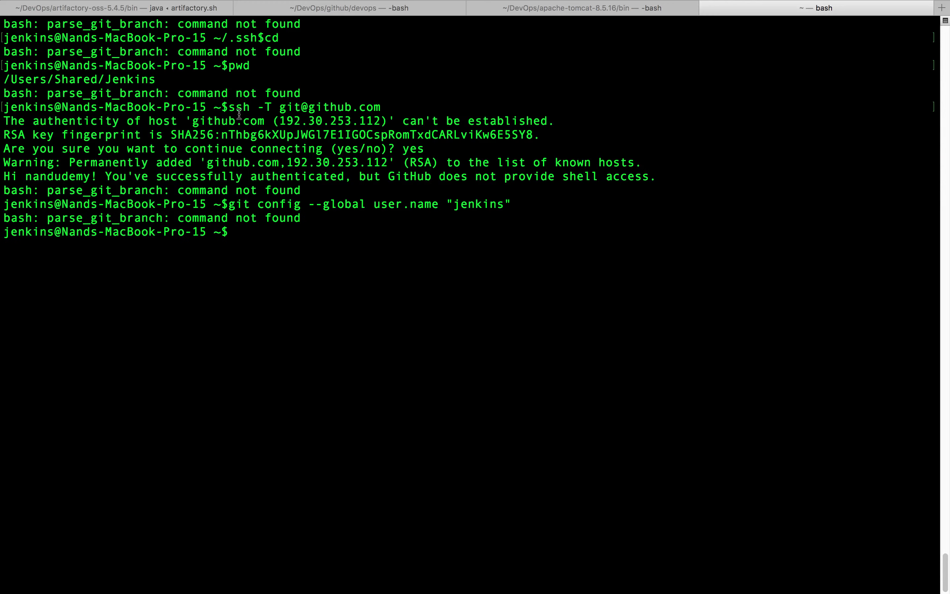
# Copy both global Git config commands from the Atom notes and run them in the terminal to set the user name and e-mail
pyautogui.press('super+Tab')
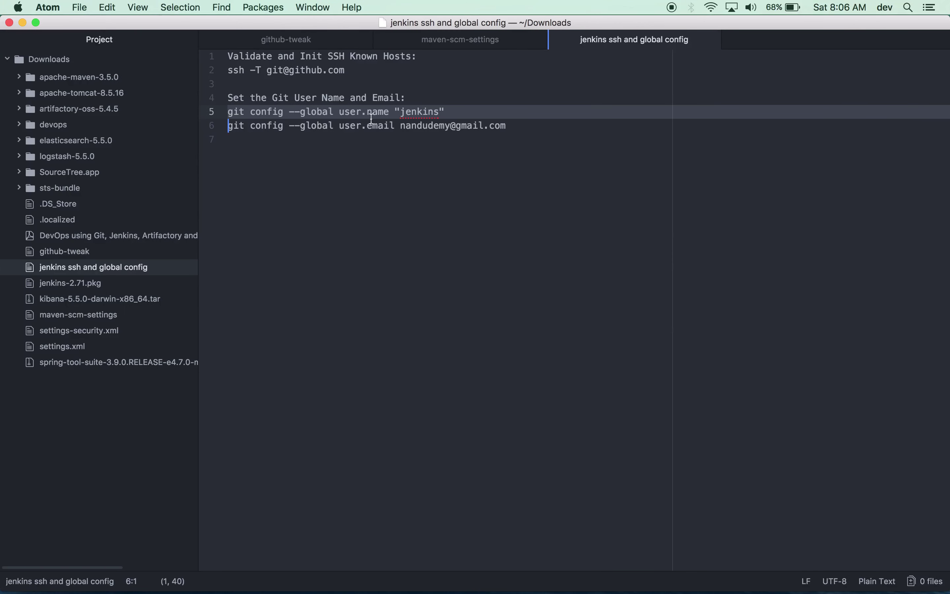
pyautogui.keyDown('shift'); pyautogui.click(509, 130); pyautogui.keyUp('shift')
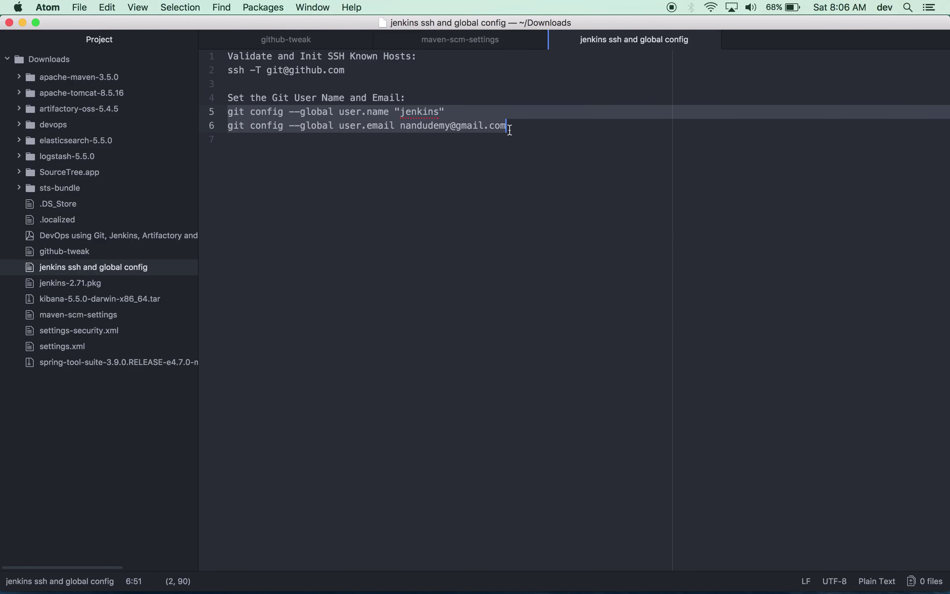
pyautogui.press('super+c')
pyautogui.press('super+Tab')
pyautogui.press('super+v')
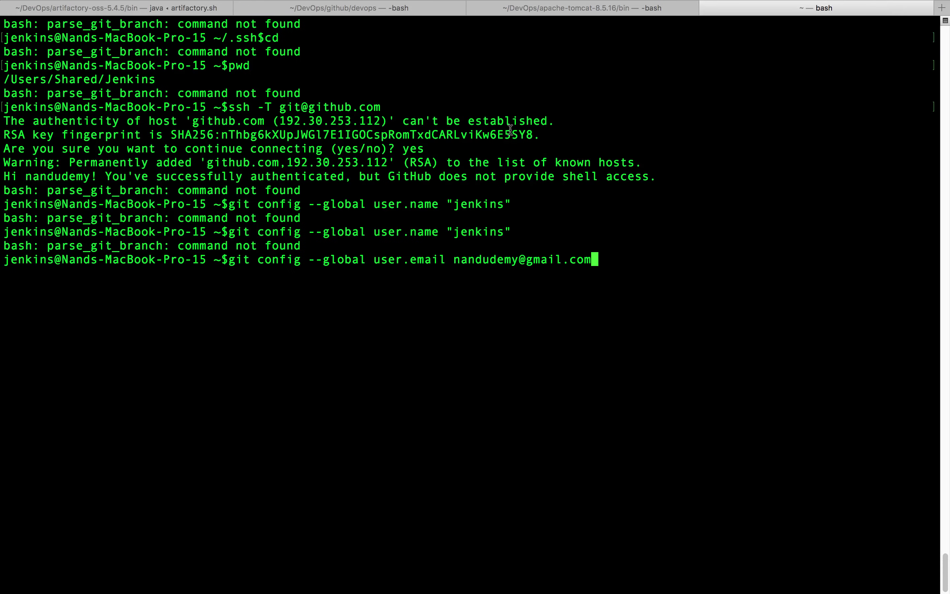
pyautogui.press('Return')
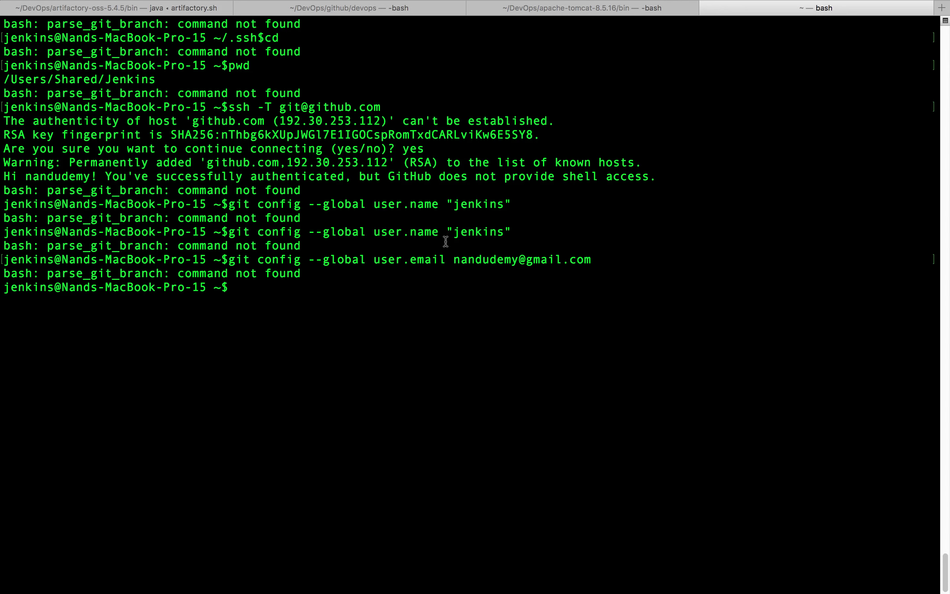
# Switch to Jenkins in Safari and create a new Maven project named devops
pyautogui.moveTo(277, 582)
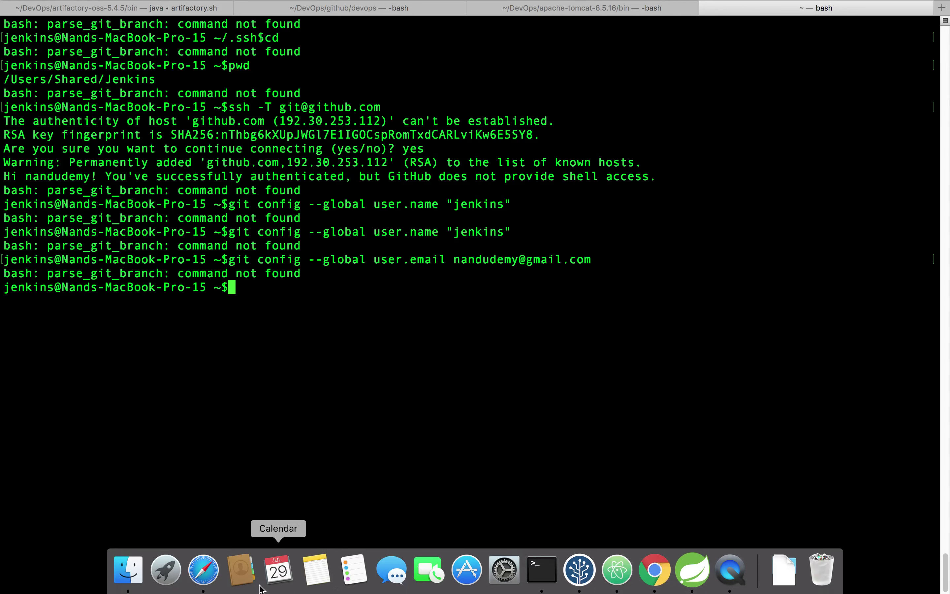
pyautogui.click(203, 570)
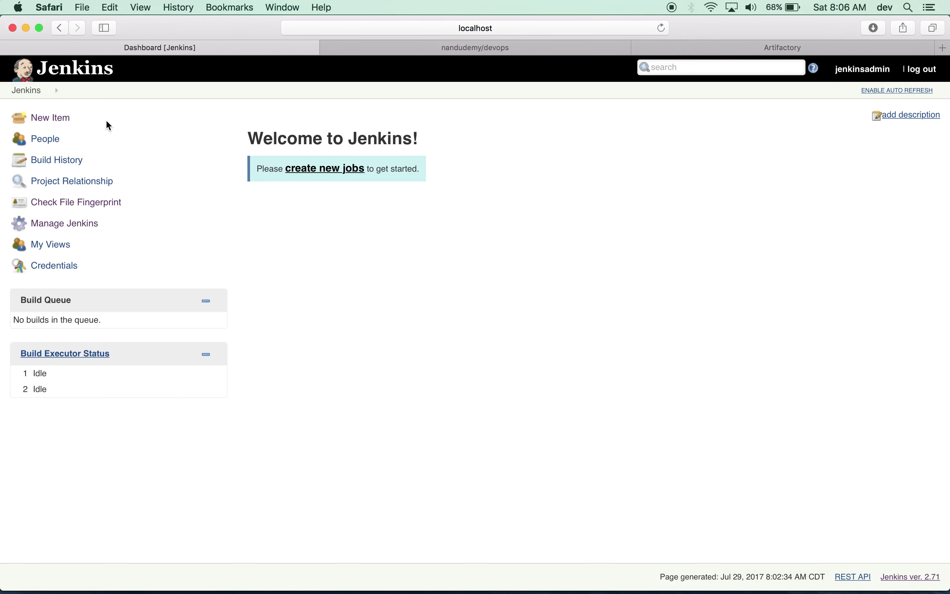
pyautogui.click(304, 169)
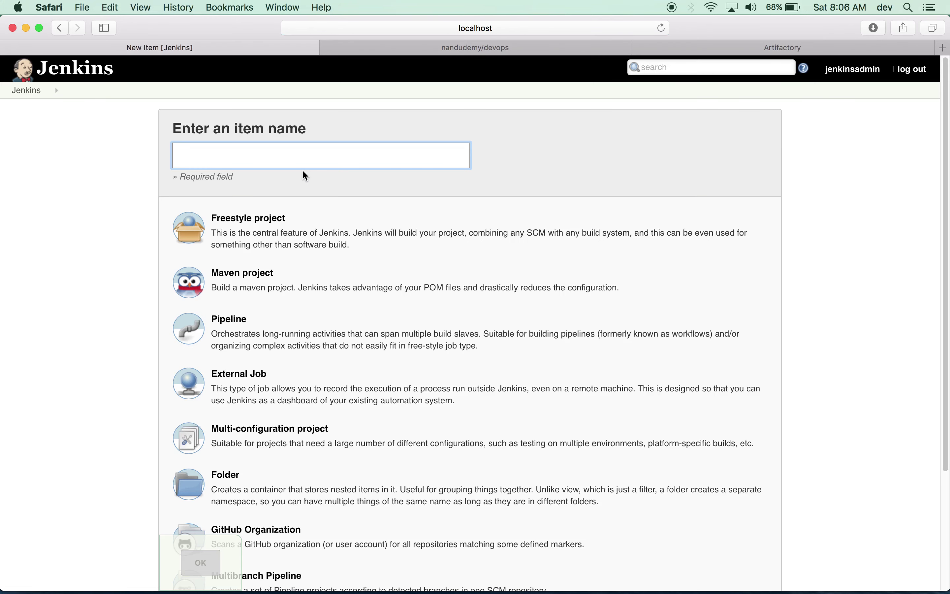
pyautogui.write('devops')
pyautogui.click(250, 289)
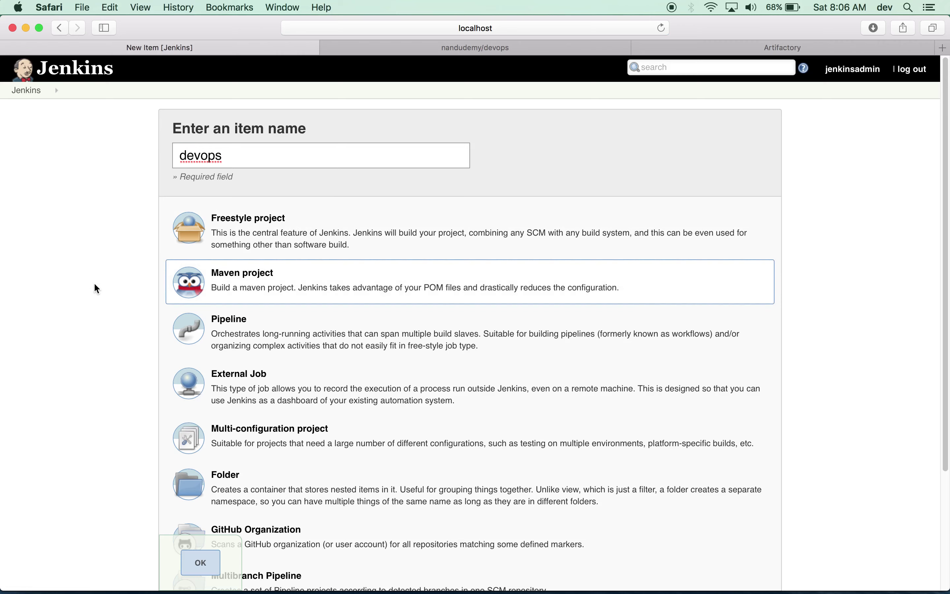
pyautogui.scroll(-5, 93, 282)
pyautogui.click(212, 513)
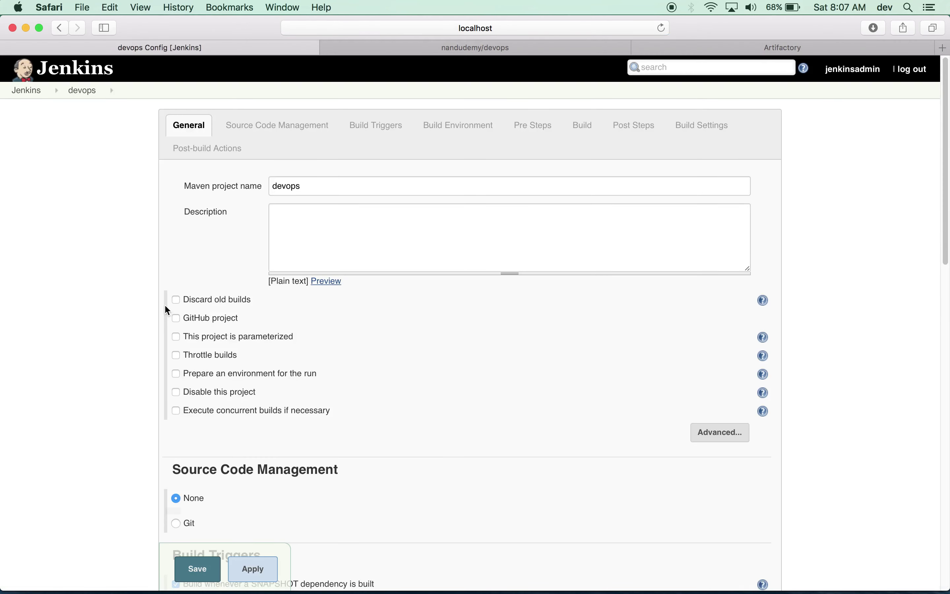
# Enable discarding old builds, keeping at most 5 builds and at most 3 builds with artifacts
pyautogui.click(176, 299)
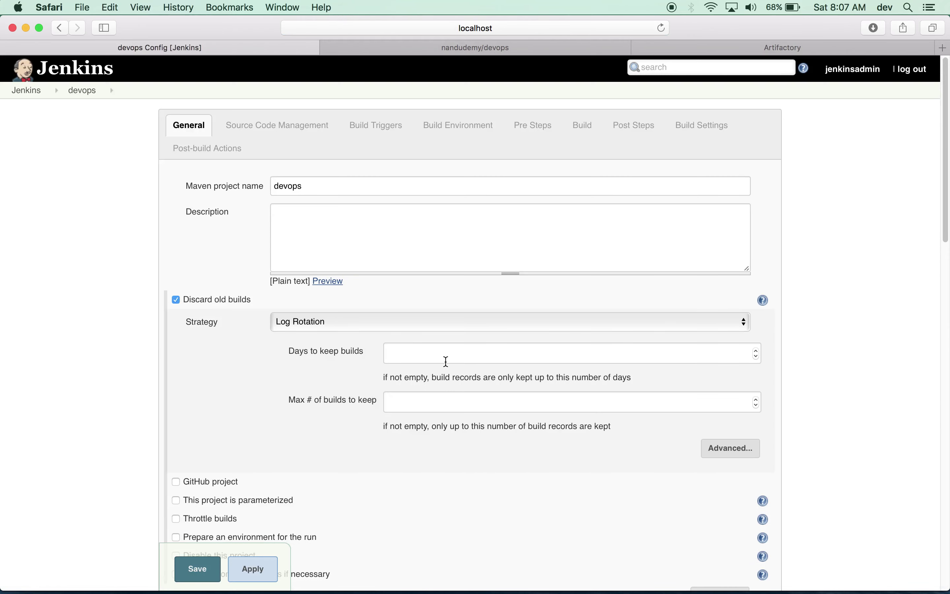
pyautogui.click(744, 455)
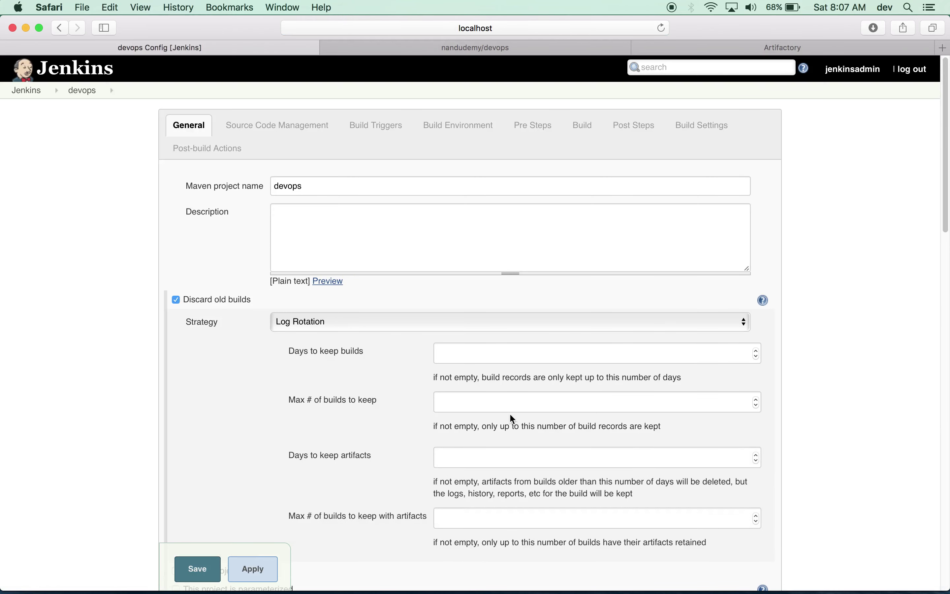
pyautogui.click(503, 404)
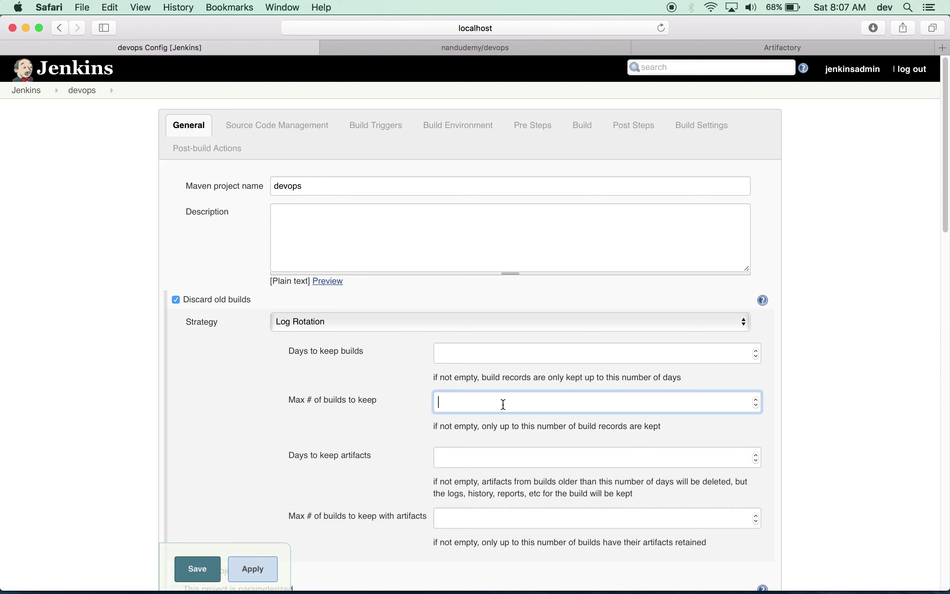
pyautogui.write('5')
pyautogui.scroll(-3, 498, 408)
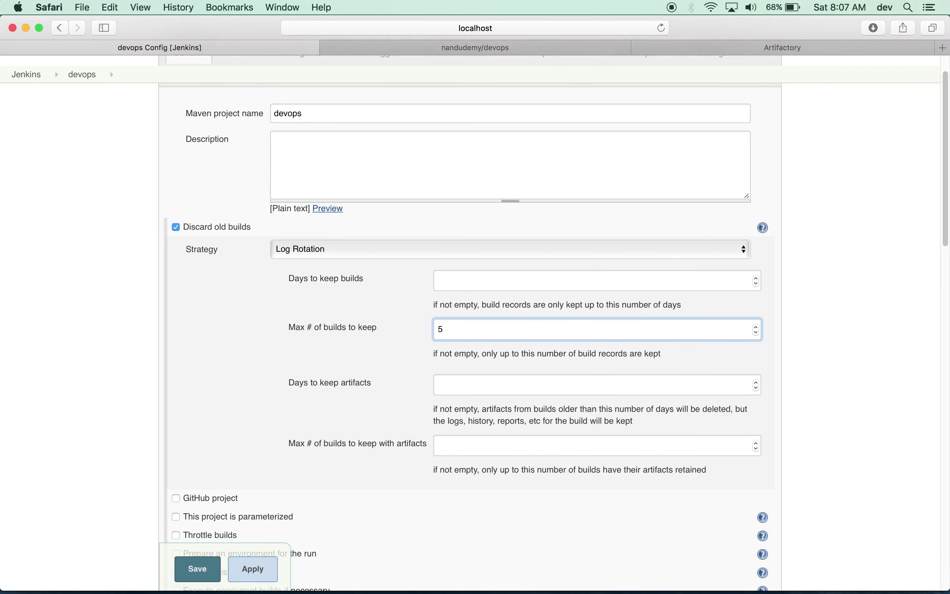
pyautogui.click(477, 423)
pyautogui.write('3')
# Make the project parameterized with a Git parameter named branch of type Branch or Tag
pyautogui.scroll(-6, 475, 338)
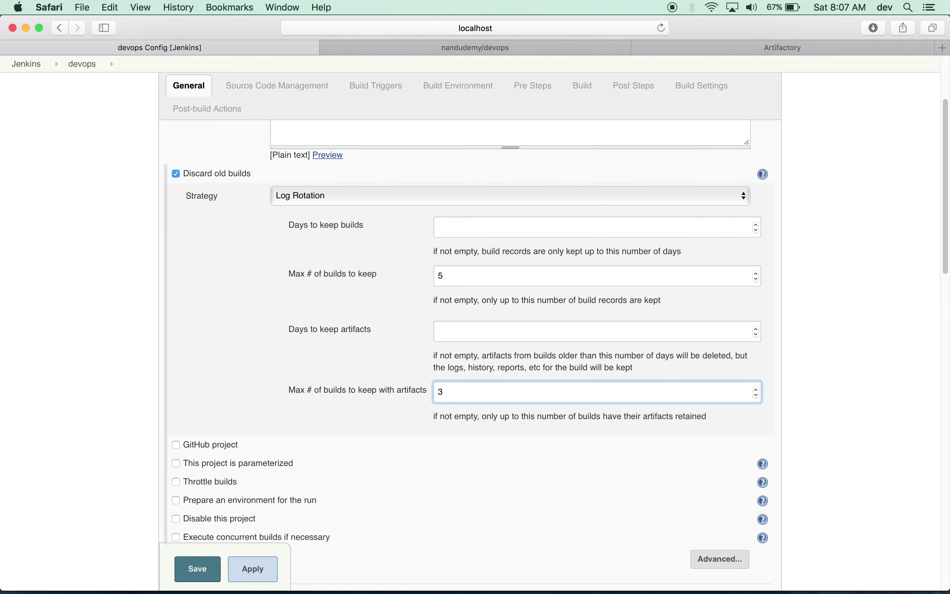
pyautogui.scroll(-2, 449, 416)
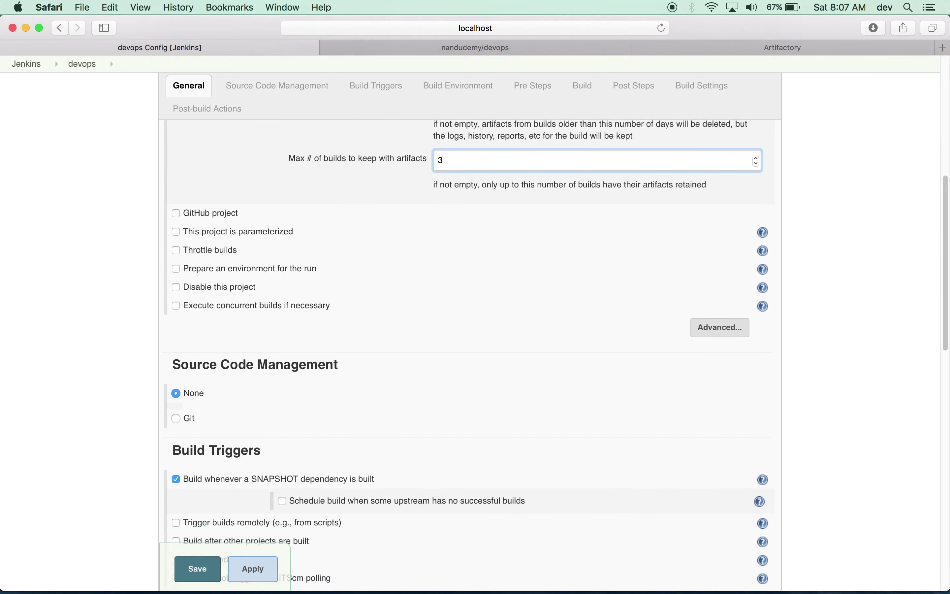
pyautogui.scroll(1, 449, 417)
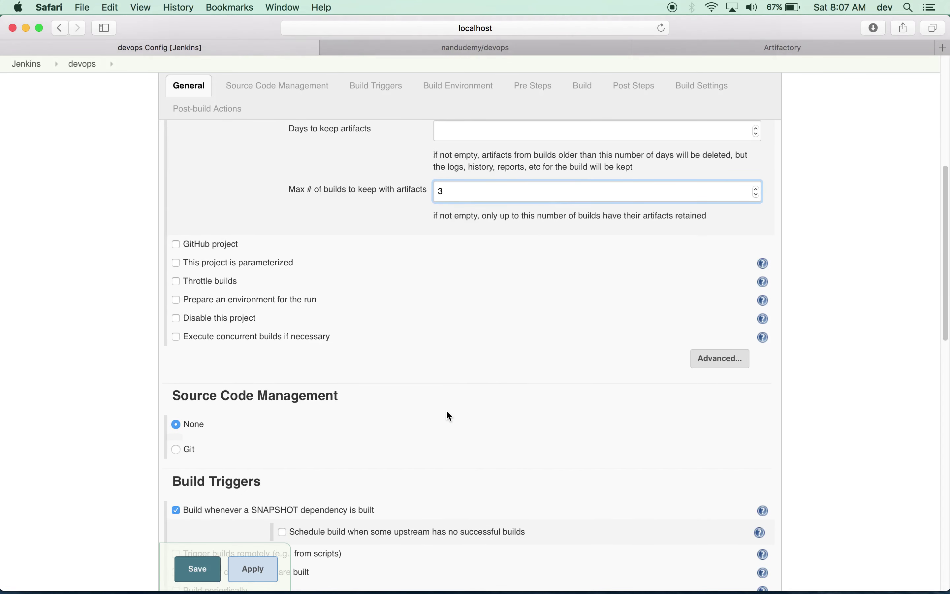
pyautogui.click(177, 264)
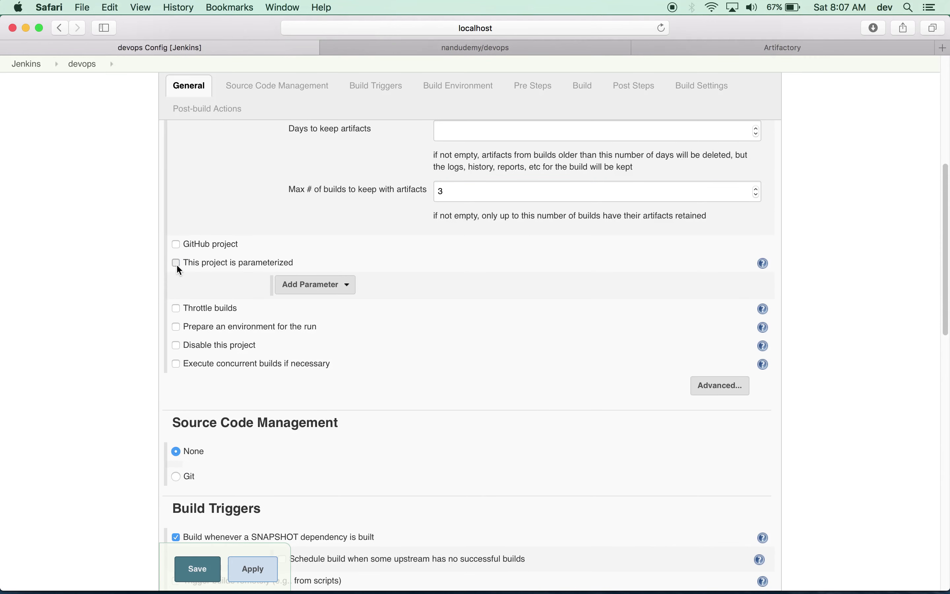
pyautogui.click(347, 293)
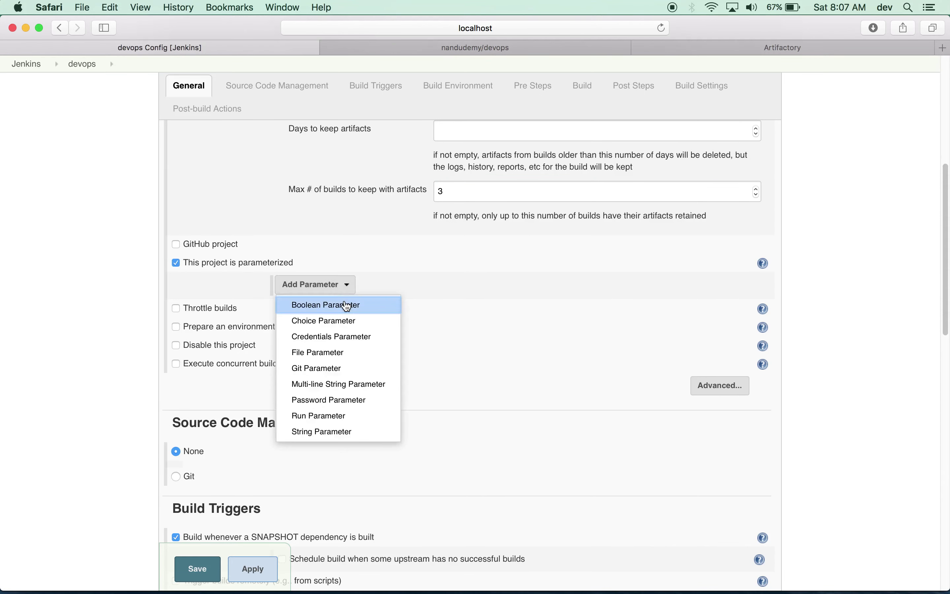
pyautogui.click(330, 367)
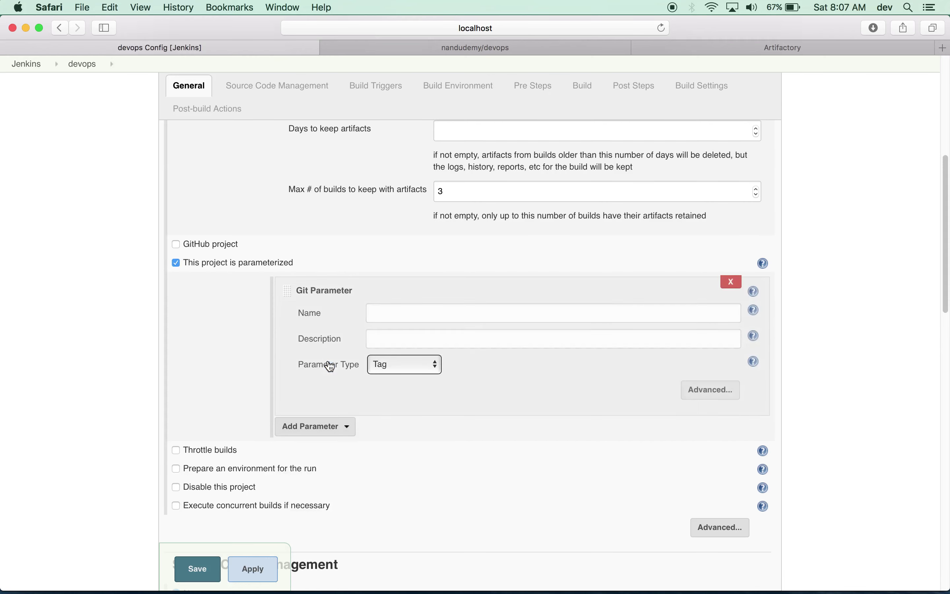
pyautogui.click(483, 307)
pyautogui.write('br')
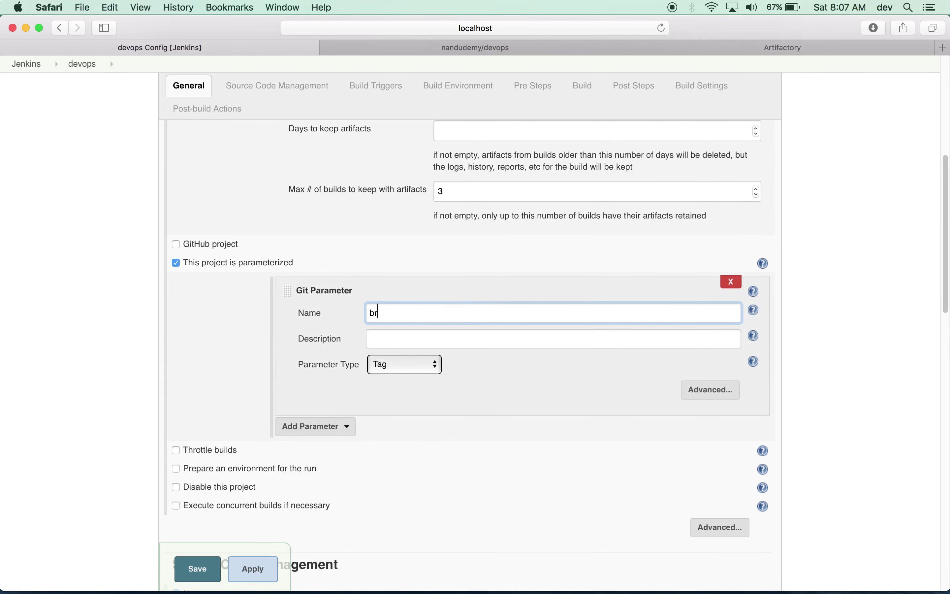
pyautogui.write('anch')
pyautogui.click(434, 366)
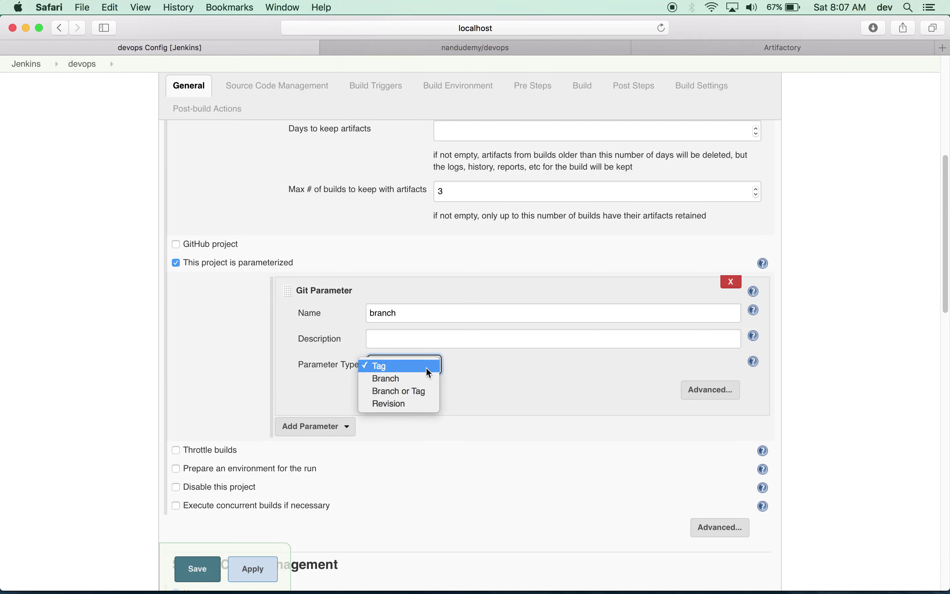
pyautogui.click(415, 390)
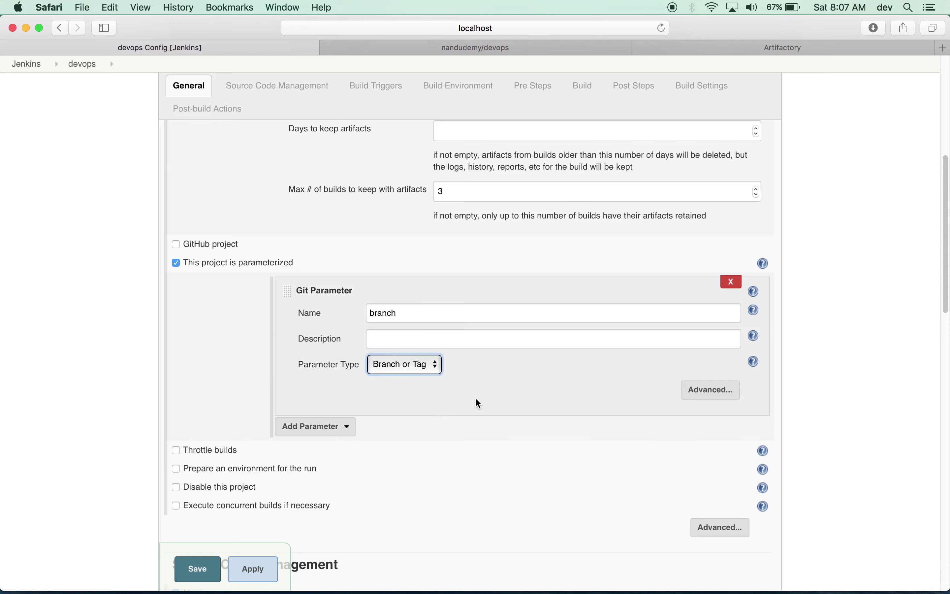
# Show the Git parameter's advanced settings and set its default value to develop
pyautogui.click(701, 396)
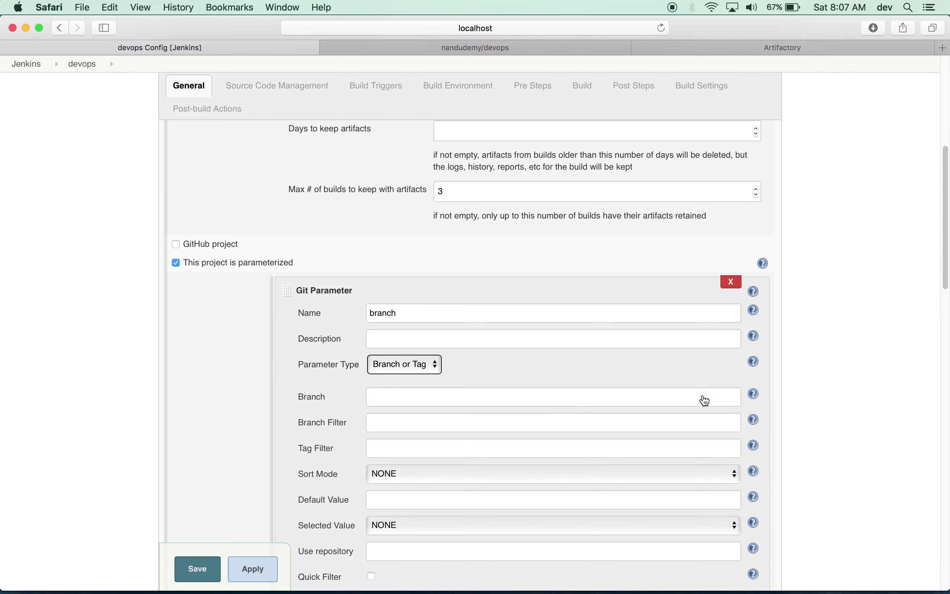
pyautogui.scroll(-5, 528, 431)
pyautogui.click(442, 320)
pyautogui.write('develop')
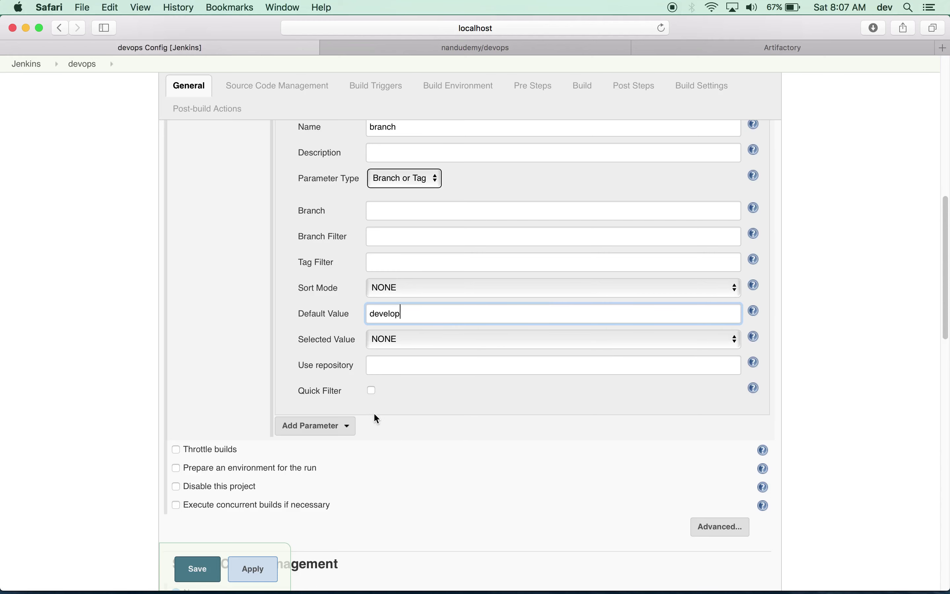
pyautogui.scroll(-4, 373, 412)
pyautogui.scroll(5, 374, 413)
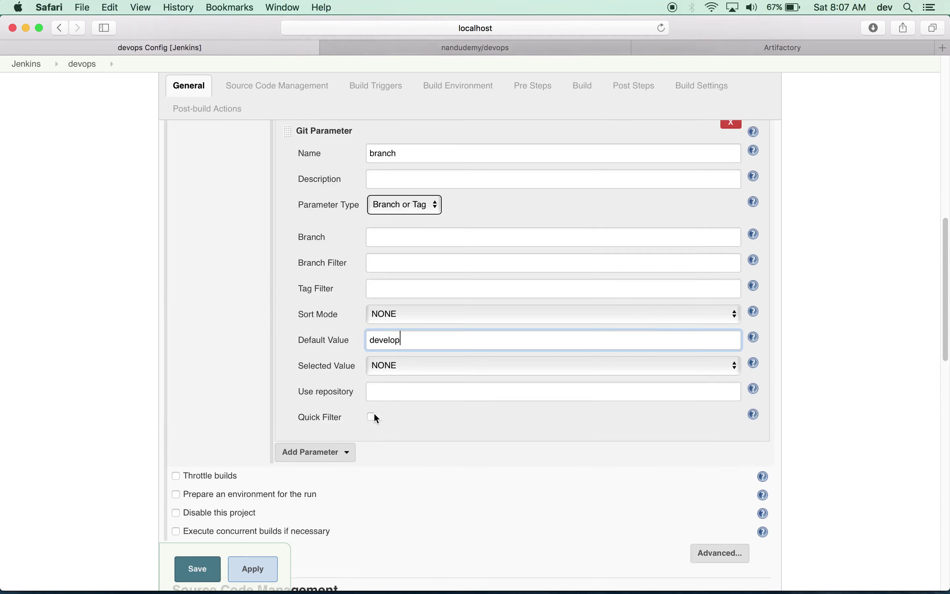
pyautogui.scroll(4, 373, 417)
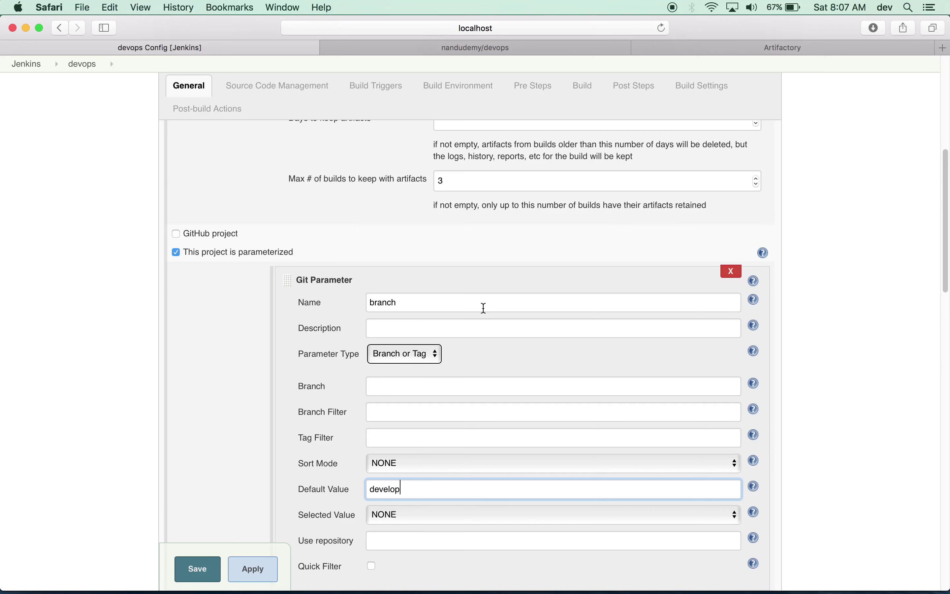
pyautogui.scroll(-8, 813, 375)
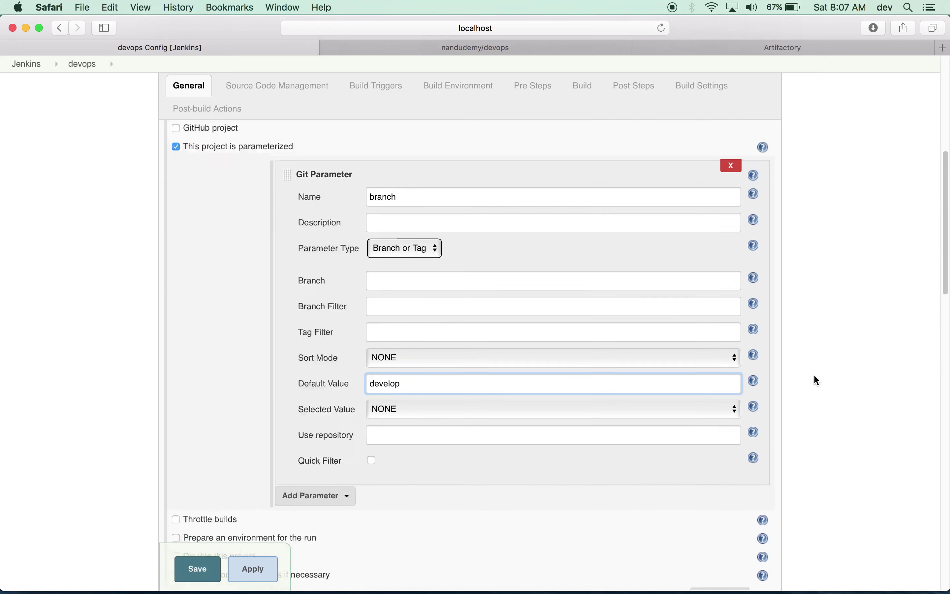
pyautogui.scroll(-3, 814, 376)
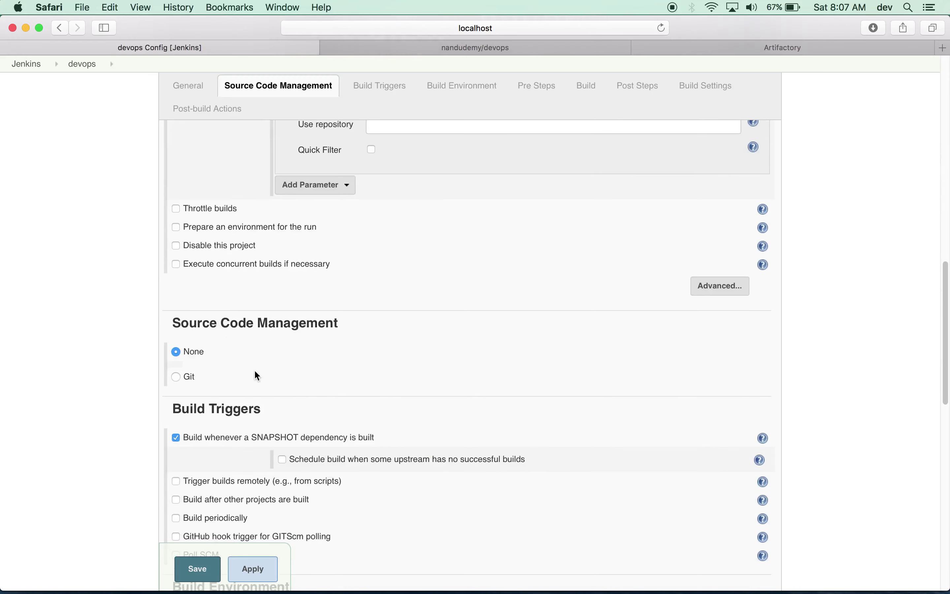
# Choose Git for source code management and set the repository URL to the devops repository's HTTPS clone address copied from GitHub
pyautogui.scroll(12, 255, 371)
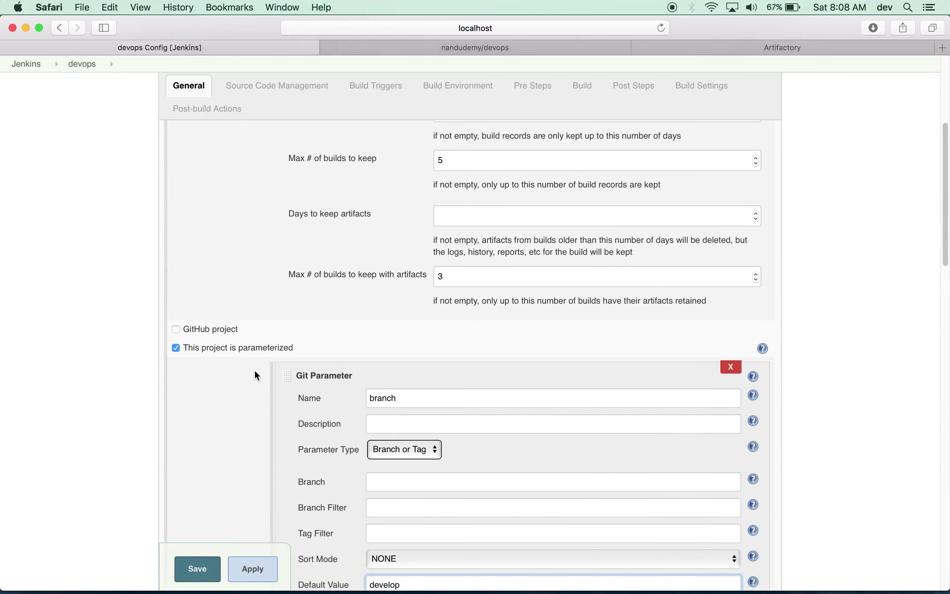
pyautogui.scroll(6, 256, 375)
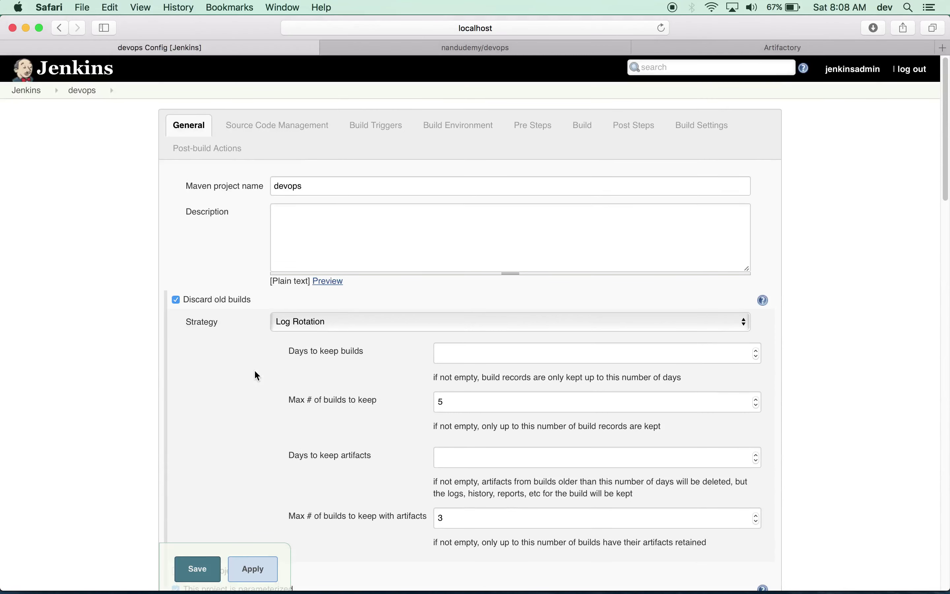
pyautogui.scroll(-15, 255, 375)
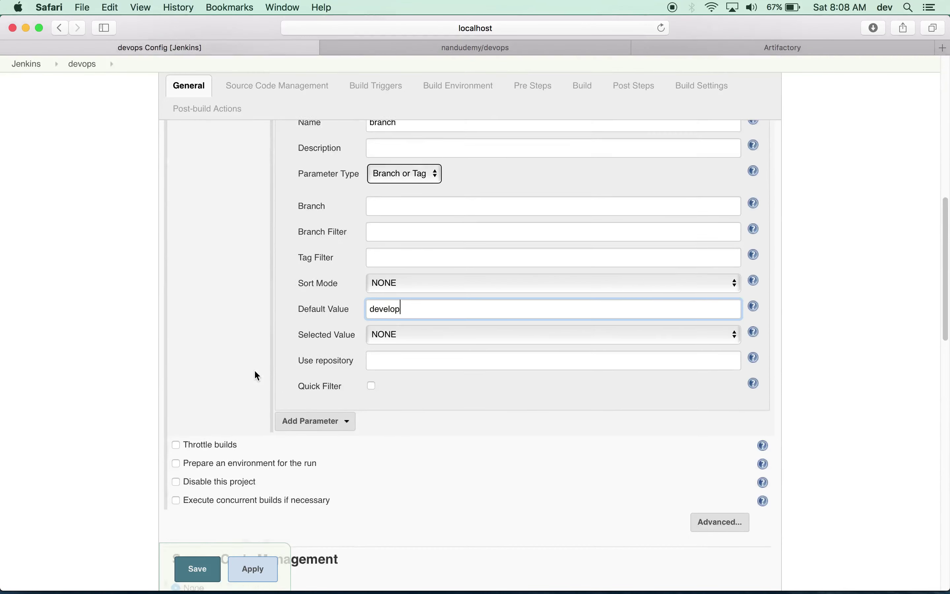
pyautogui.scroll(-3, 256, 376)
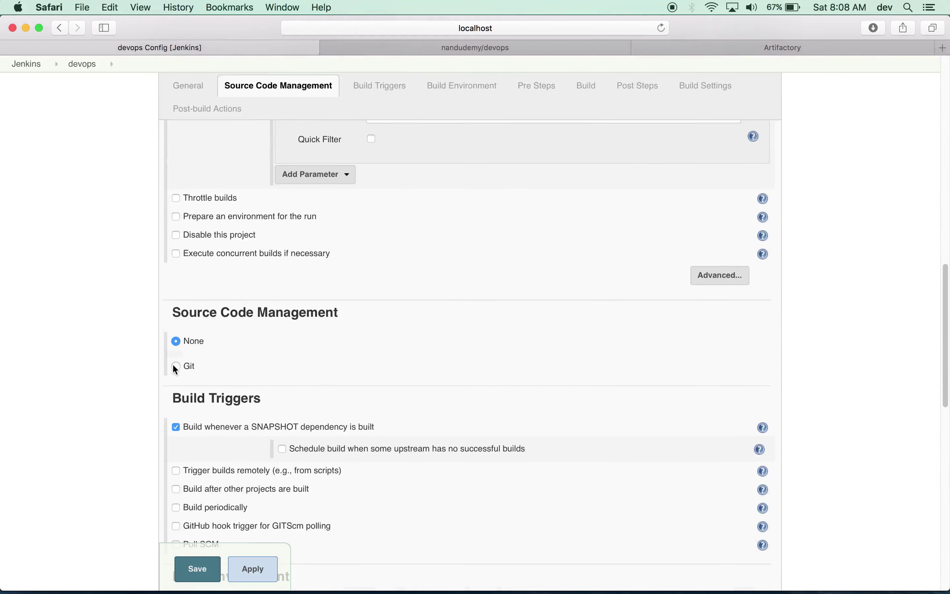
pyautogui.click(176, 366)
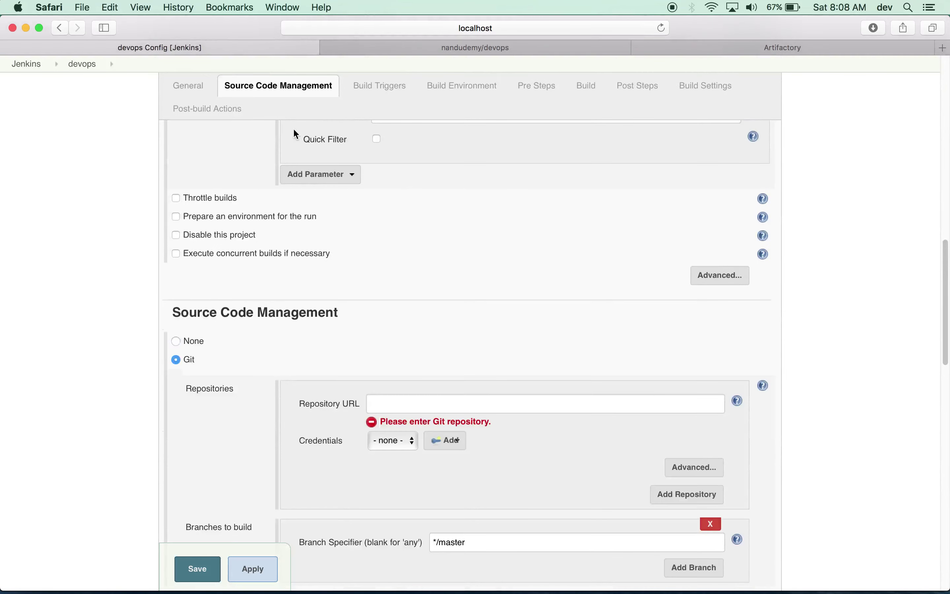
pyautogui.click(465, 49)
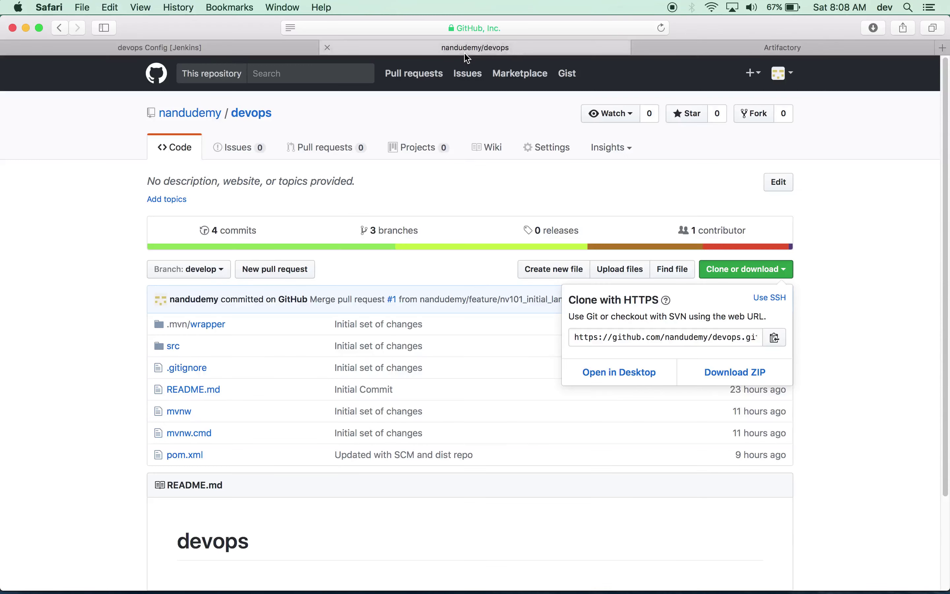
pyautogui.click(775, 339)
pyautogui.click(252, 49)
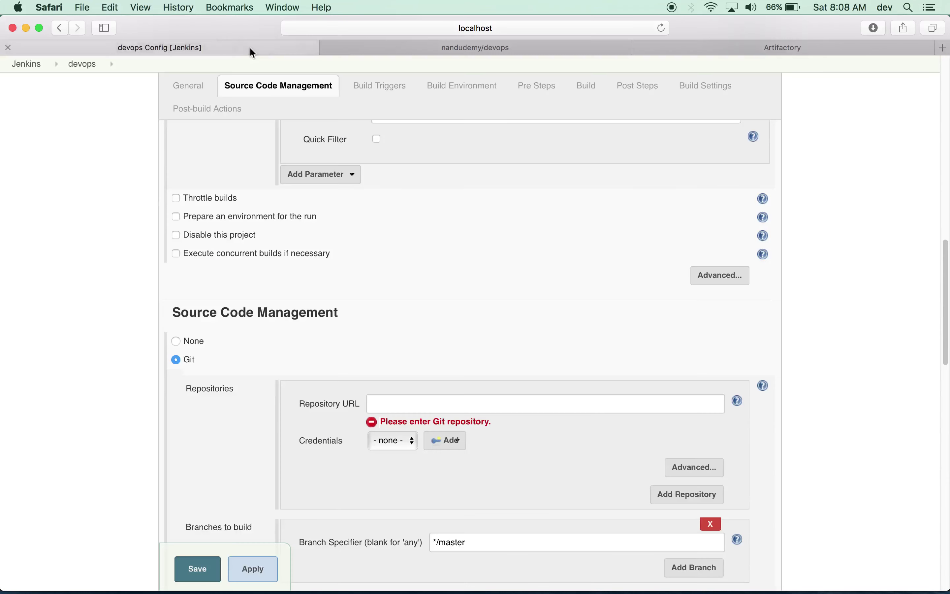
pyautogui.click(405, 405)
pyautogui.press('super+v')
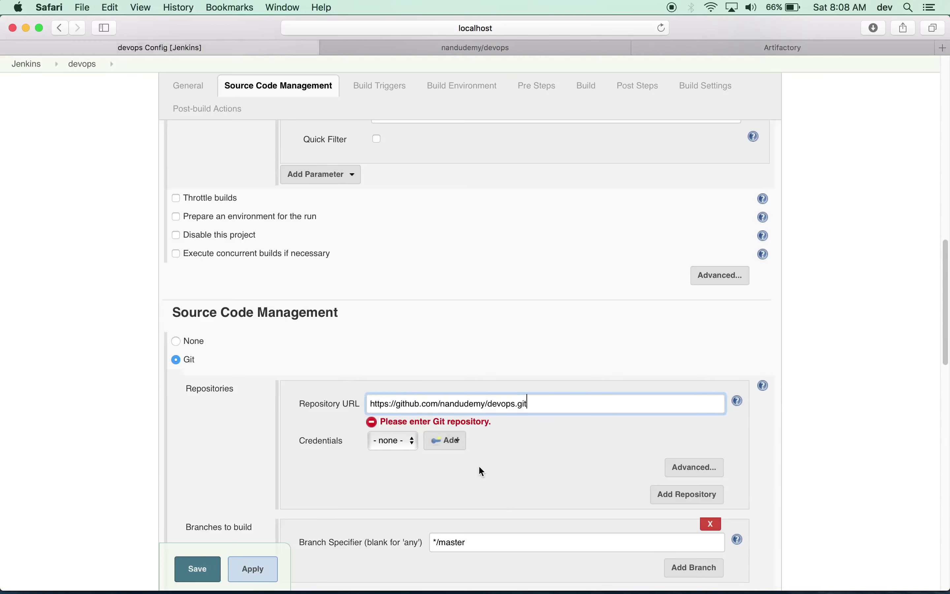
pyautogui.press('Tab')
# Set the branch specifier under Branches to build to ${branch}
pyautogui.scroll(-6, 524, 396)
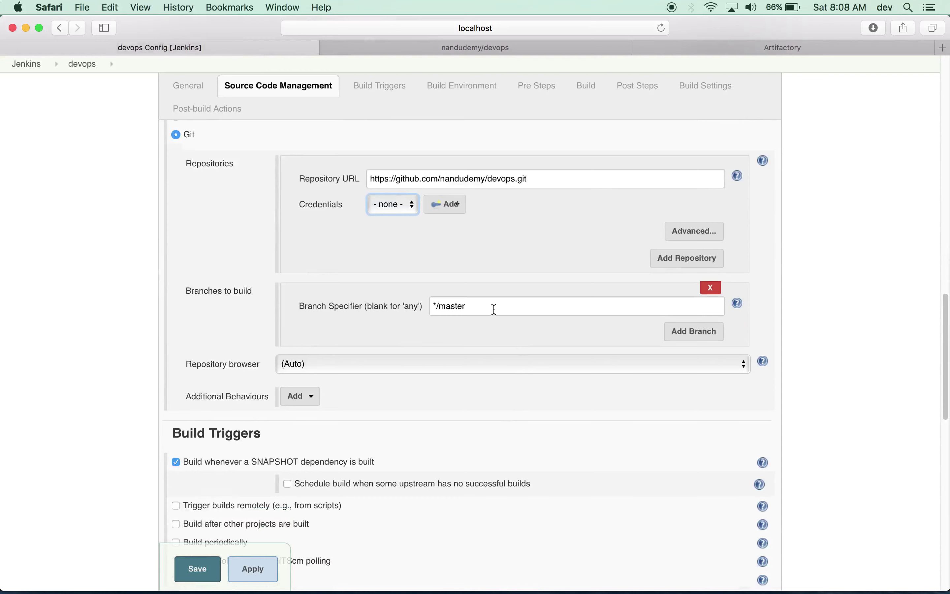
pyautogui.moveTo(494, 309); pyautogui.dragTo(411, 309)
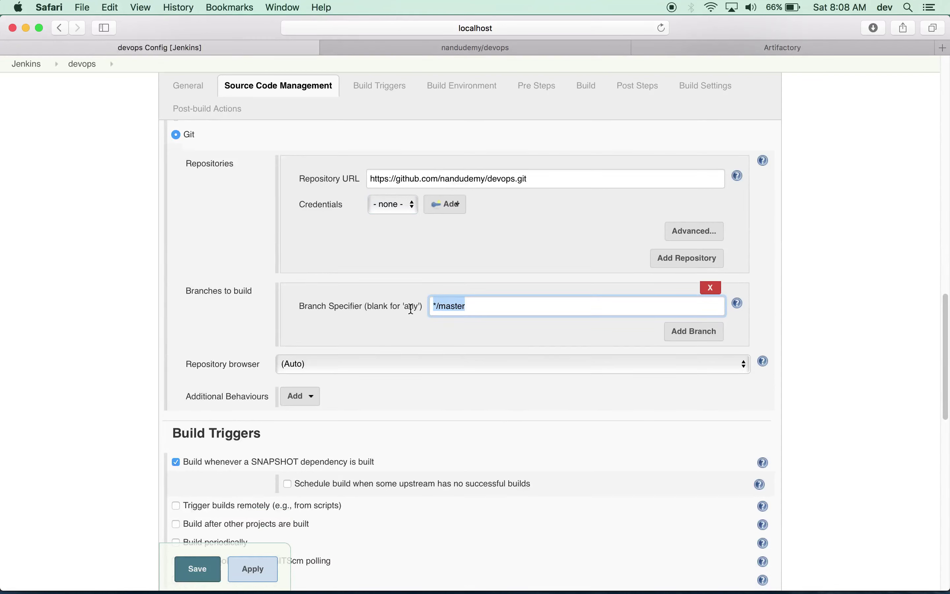
pyautogui.write('${branch}')
# Add the Clean after checkout additional behaviour to the Git configuration
pyautogui.scroll(-3, 452, 382)
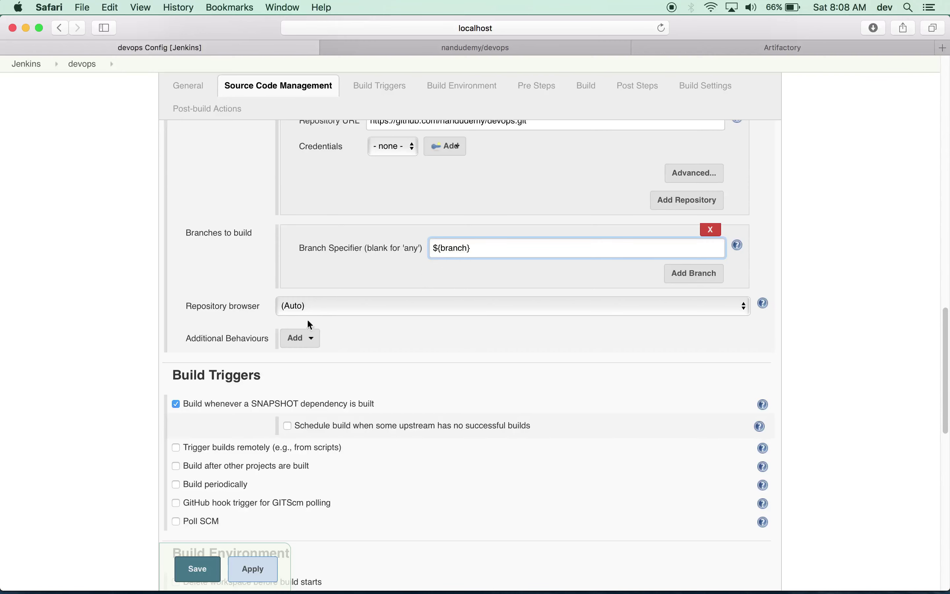
pyautogui.click(315, 341)
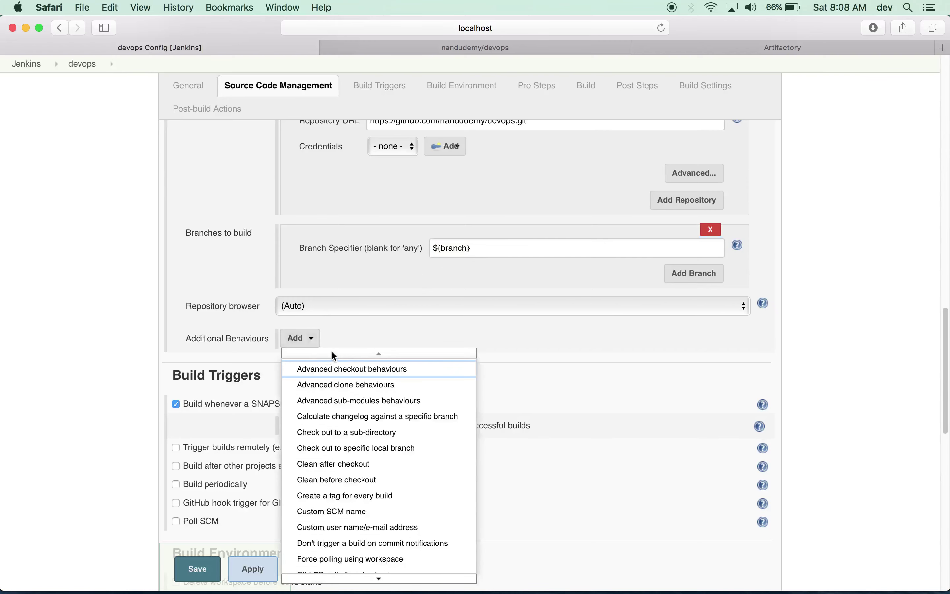
pyautogui.scroll(-5, 332, 354)
pyautogui.scroll(-1, 332, 352)
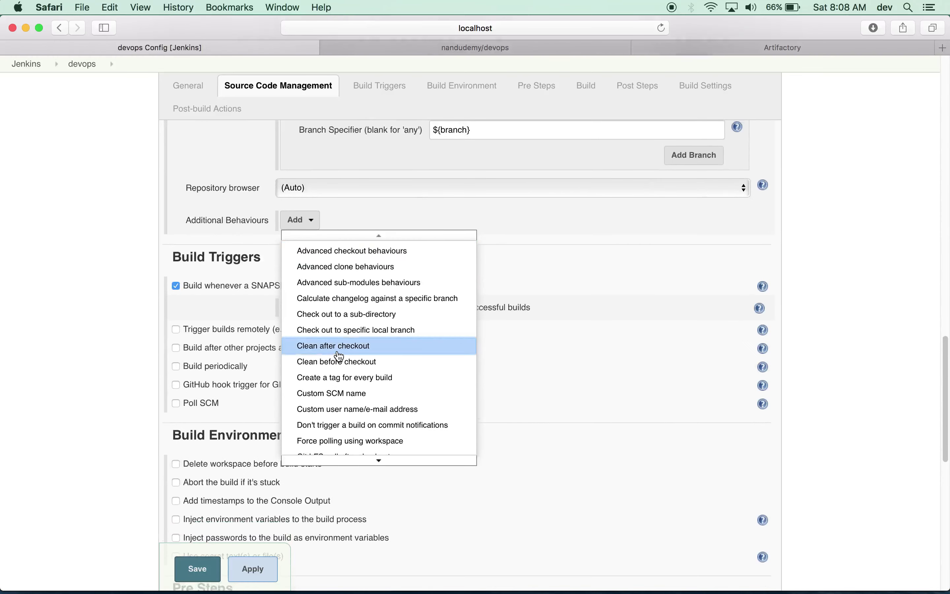
pyautogui.click(339, 353)
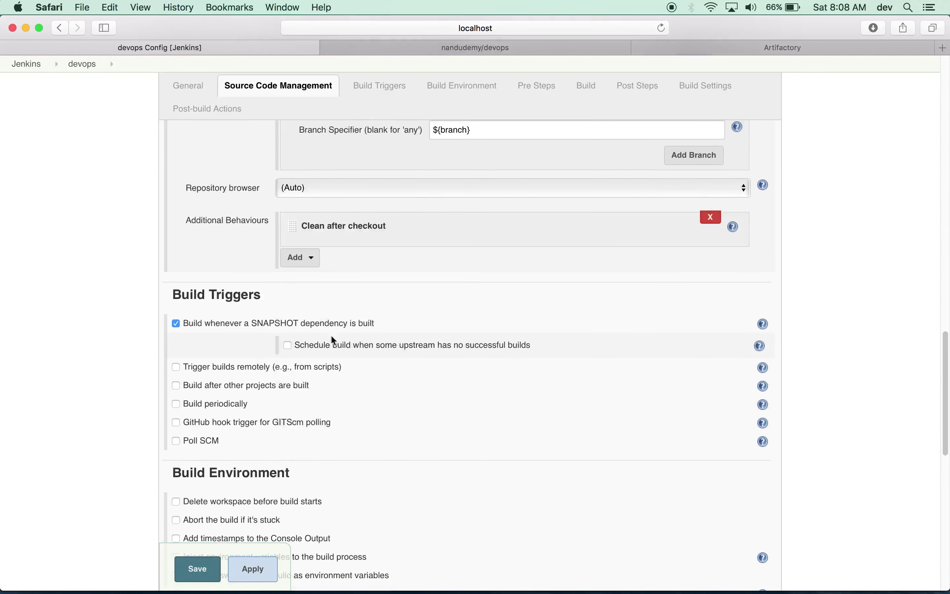
pyautogui.click(315, 266)
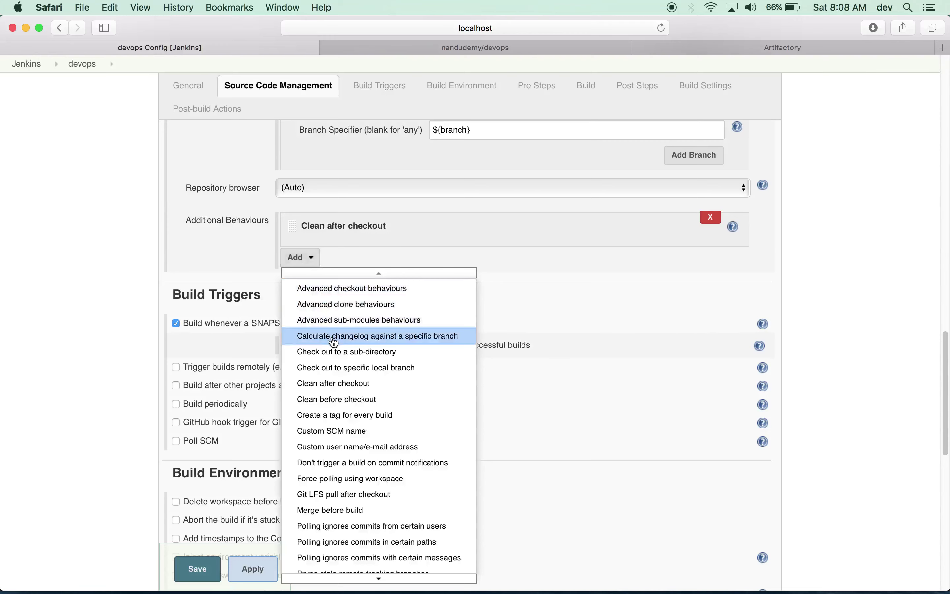
# Replace the Clean after checkout behaviour with Clean before checkout
pyautogui.click(711, 217)
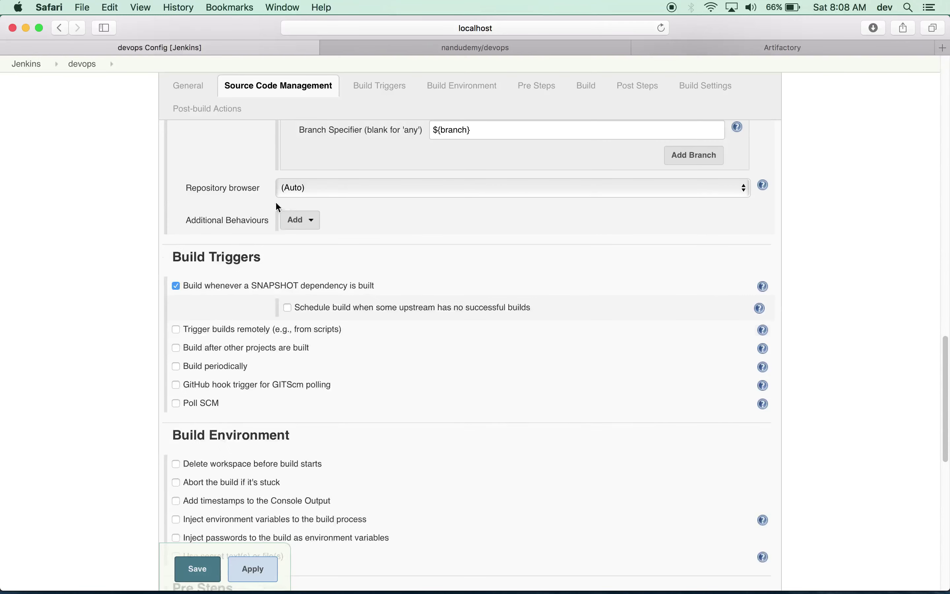
pyautogui.click(309, 222)
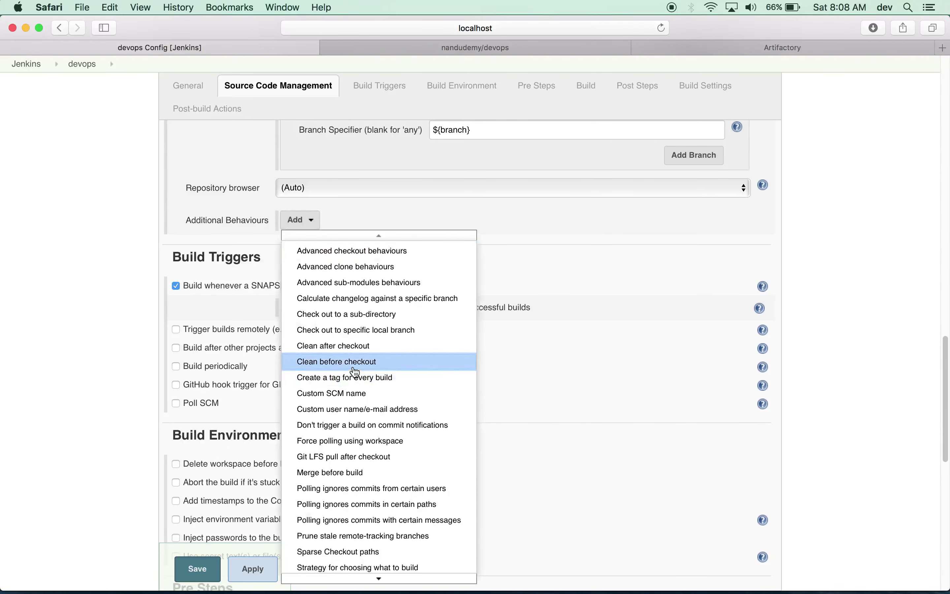
pyautogui.click(370, 362)
# Try adding a Check out to a sub-directory behaviour with ** as the local subdirectory, and consult that field's help
pyautogui.click(318, 260)
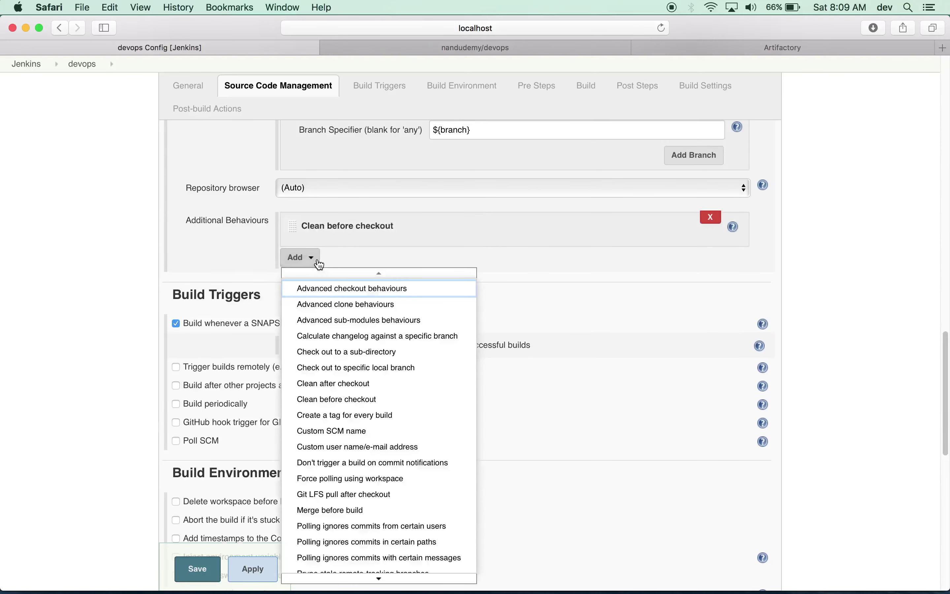
pyautogui.click(345, 355)
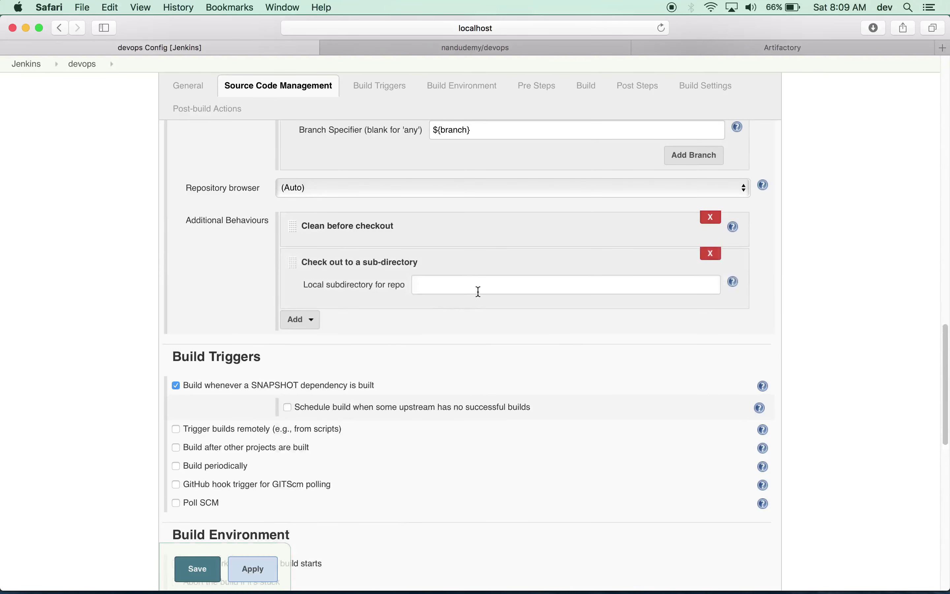
pyautogui.click(478, 291)
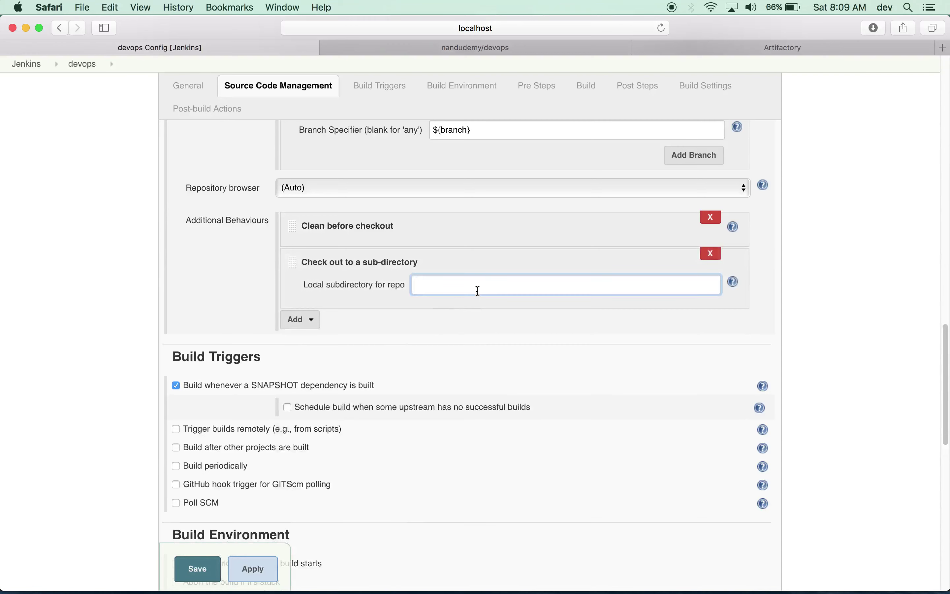
pyautogui.write('**')
pyautogui.click(734, 287)
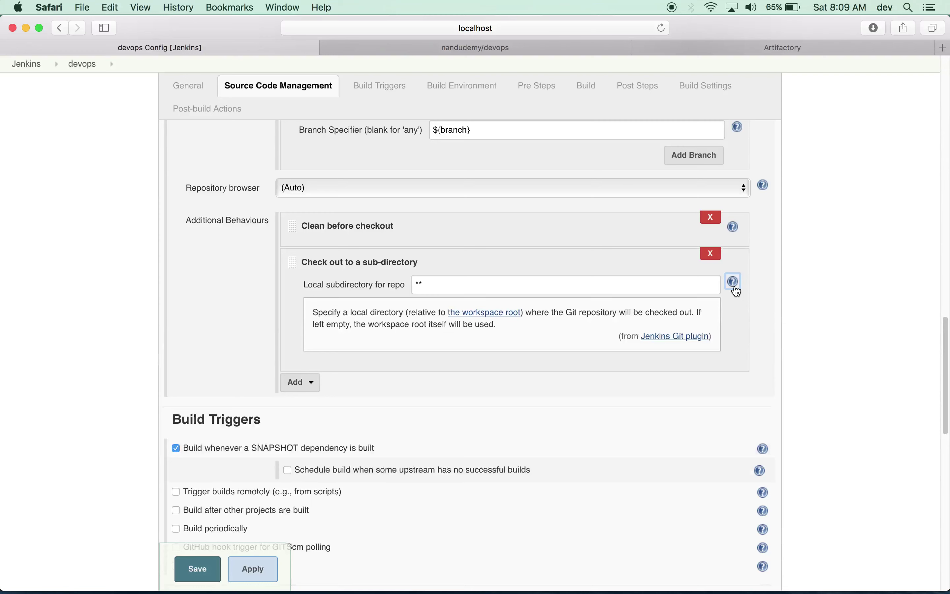
pyautogui.click(735, 287)
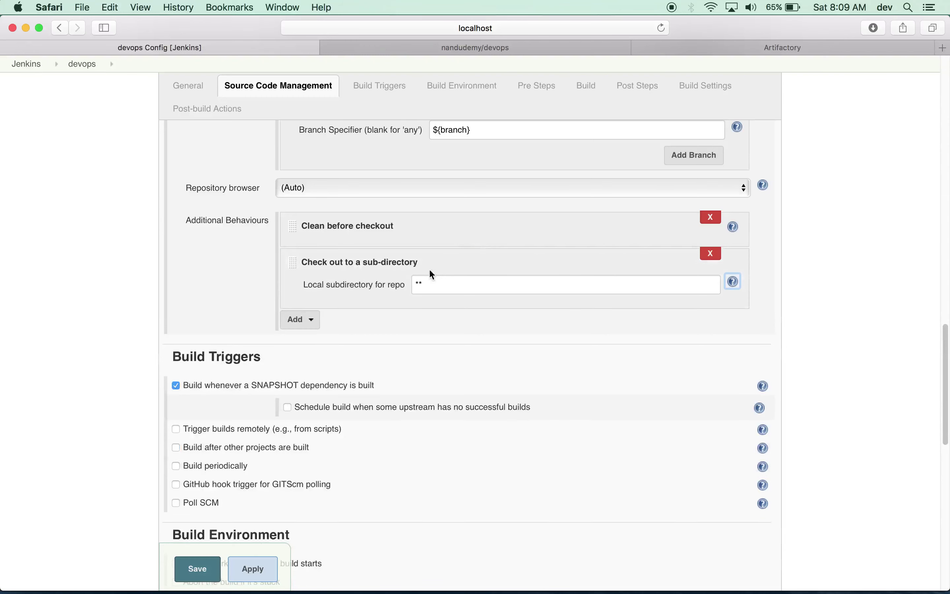
# Add the Check out to specific local branch behaviour and remove the Check out to a sub-directory behaviour
pyautogui.click(313, 320)
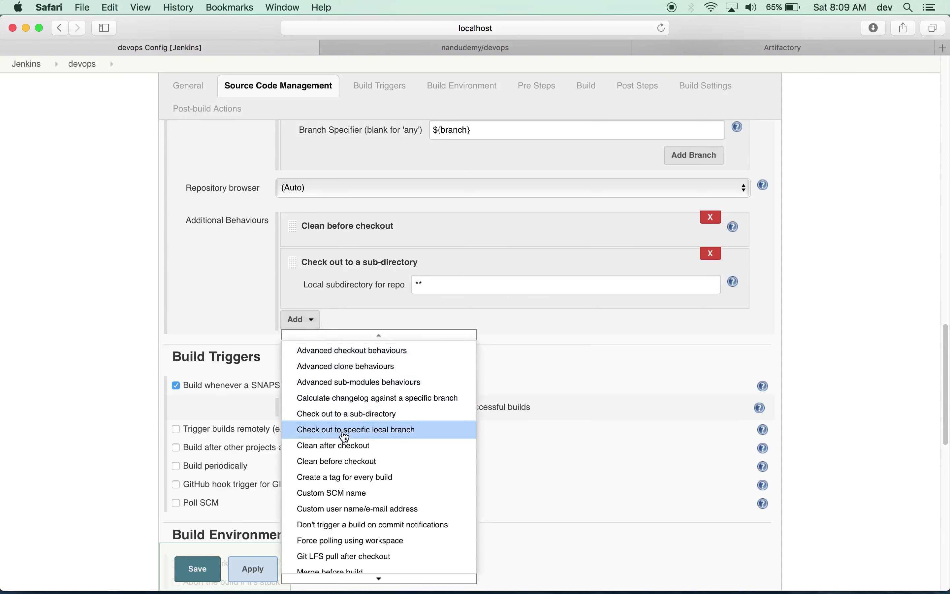
pyautogui.click(344, 436)
pyautogui.click(419, 341)
pyautogui.click(722, 259)
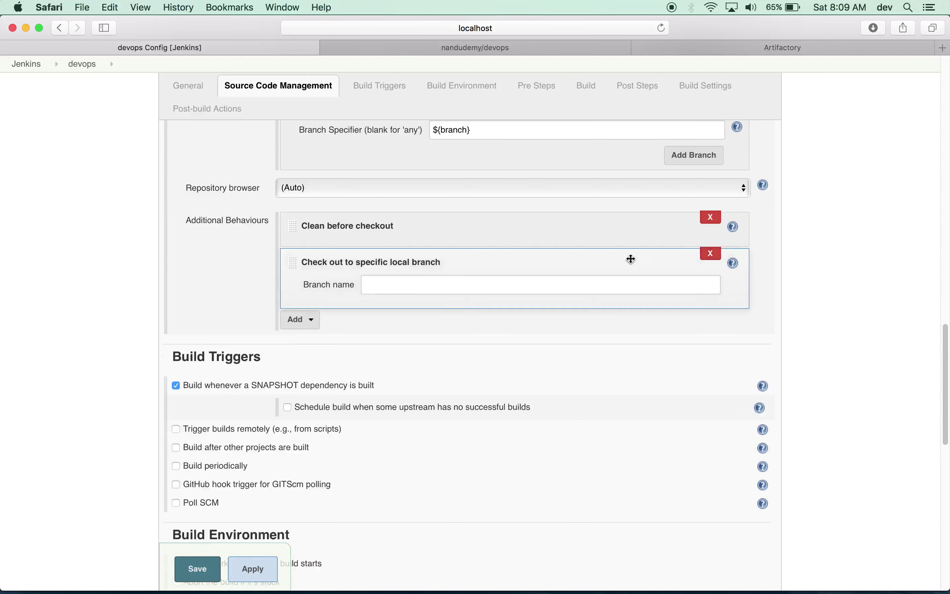
# Consult the help for Check out to specific local branch and set its branch name to **
pyautogui.click(477, 283)
pyautogui.click(732, 263)
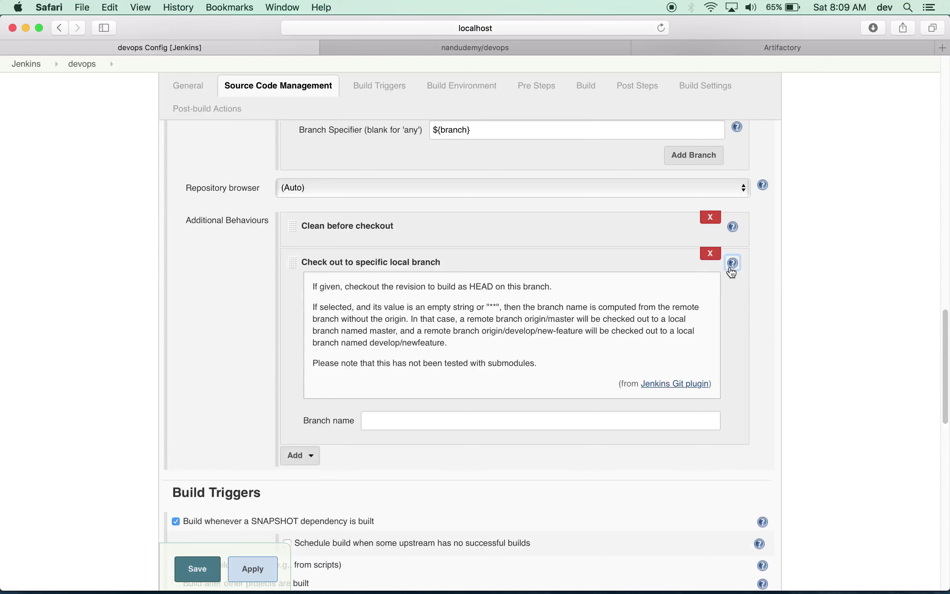
pyautogui.click(733, 263)
pyautogui.click(556, 284)
pyautogui.write('**')
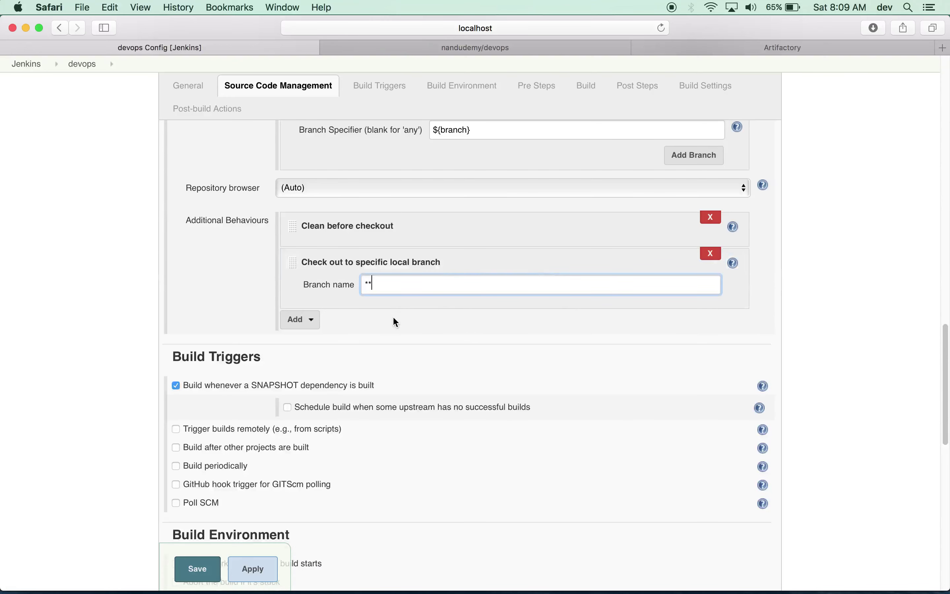
# Enable Delete workspace before build starts in the build environment settings
pyautogui.scroll(-1, 395, 321)
pyautogui.scroll(-2, 394, 318)
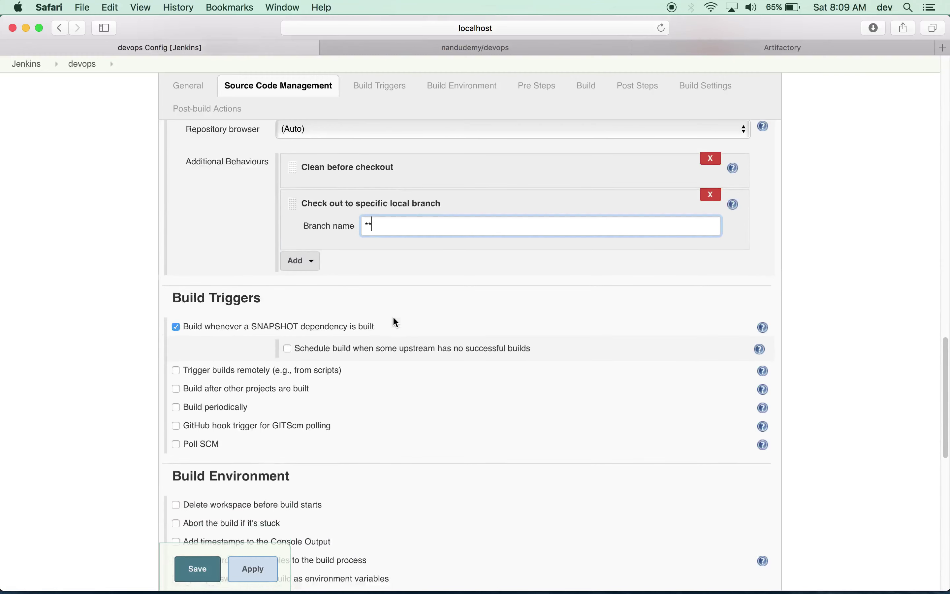
pyautogui.scroll(-5, 394, 318)
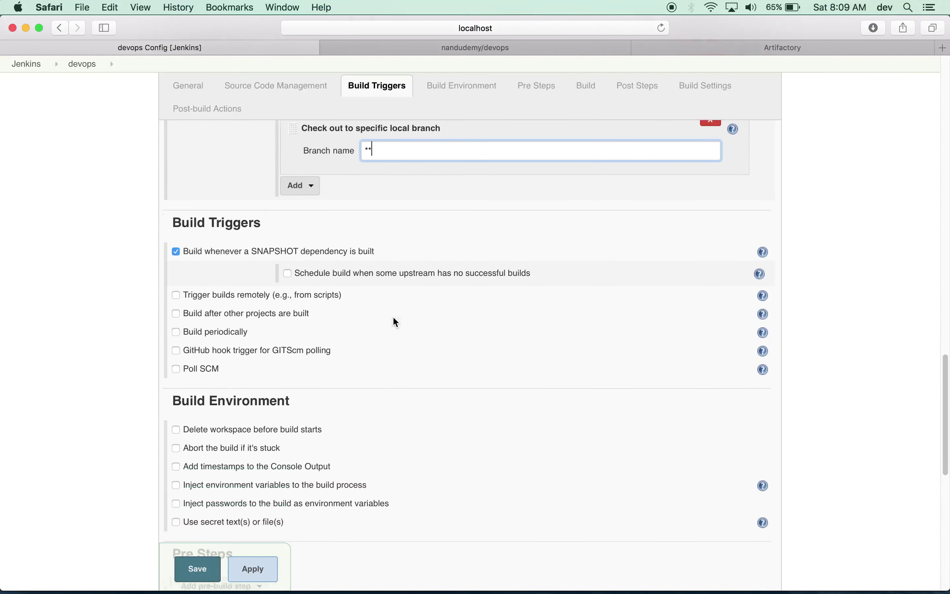
pyautogui.scroll(-4, 394, 321)
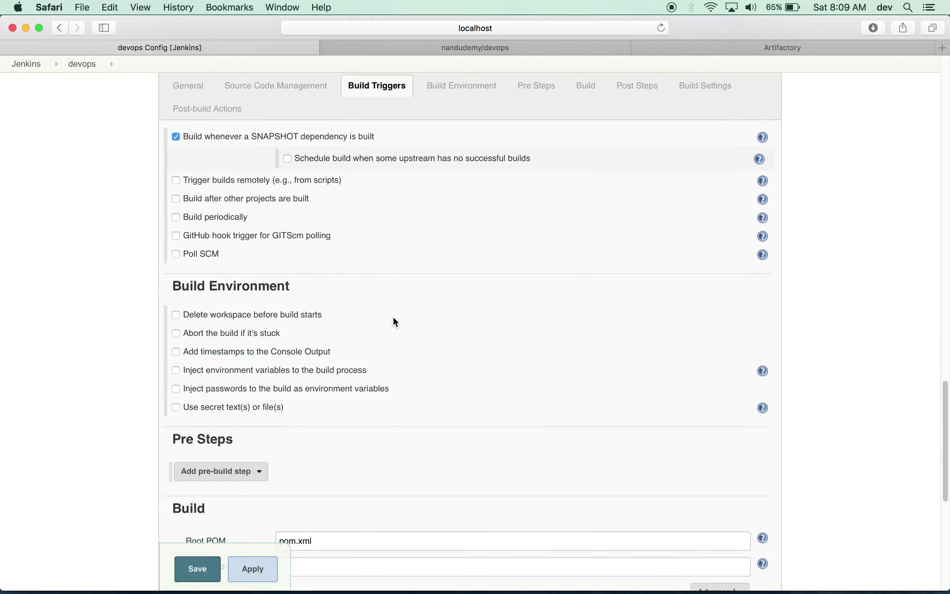
pyautogui.scroll(-1, 394, 320)
pyautogui.click(176, 304)
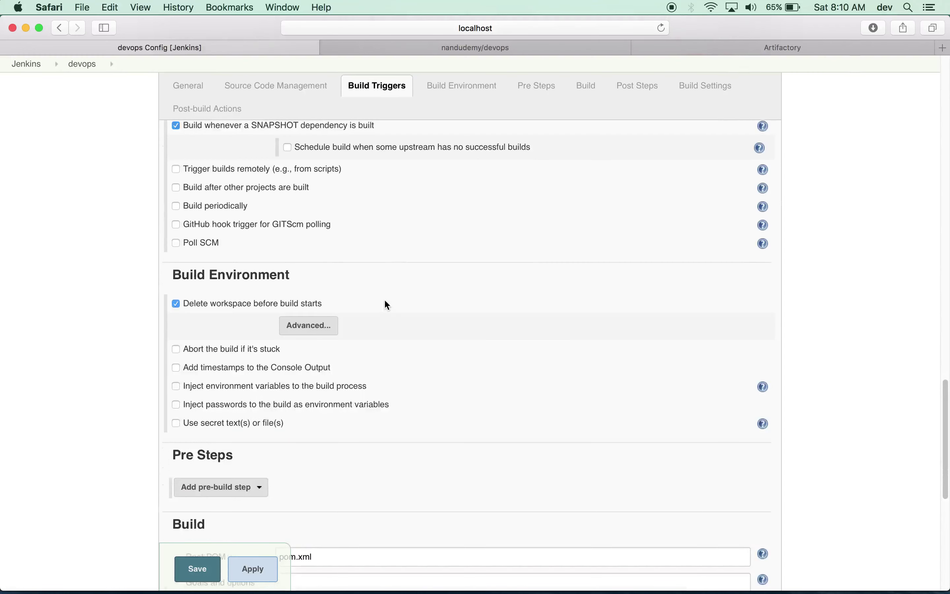
# Set the Maven goals and options to clean and save the job configuration
pyautogui.scroll(3, 404, 307)
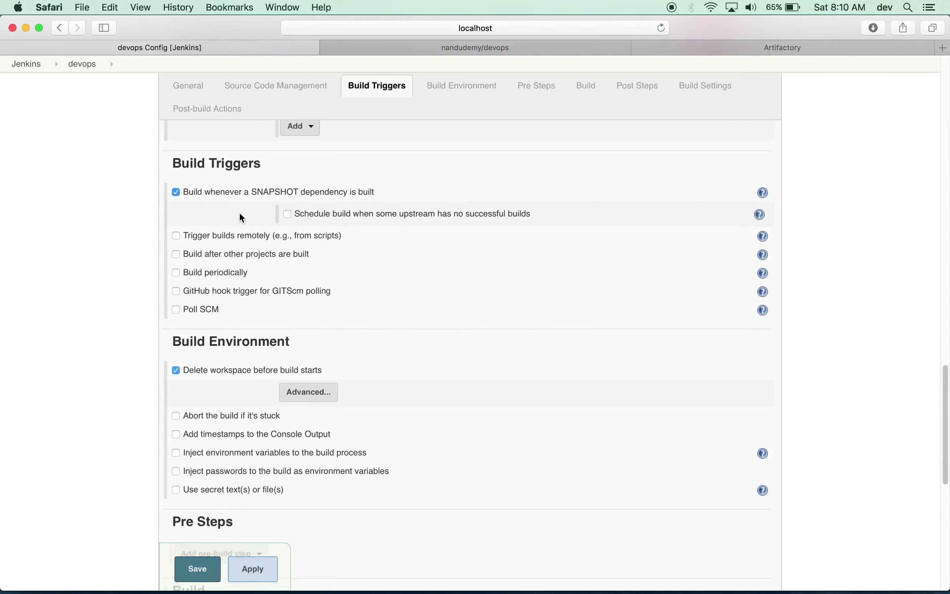
pyautogui.scroll(-7, 232, 249)
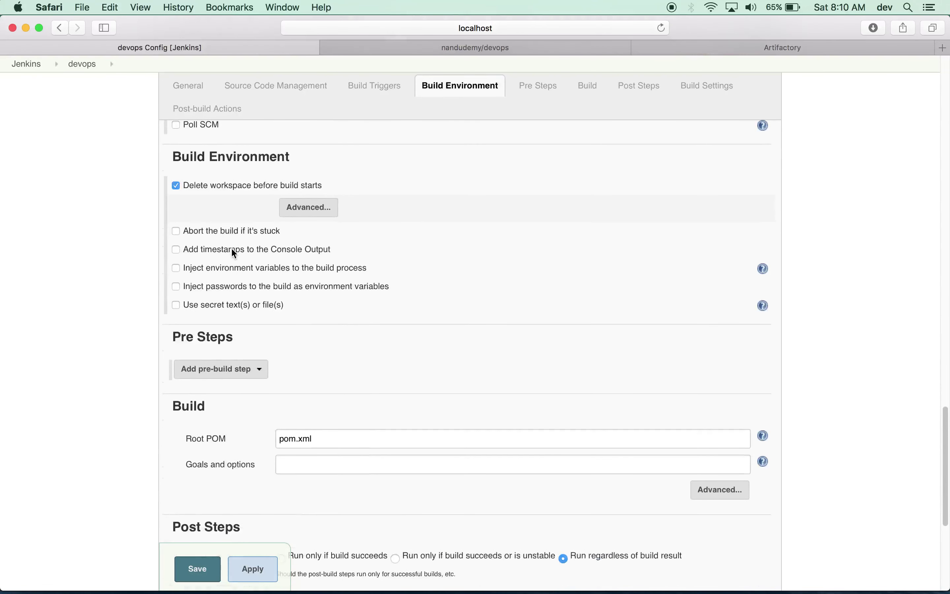
pyautogui.click(294, 380)
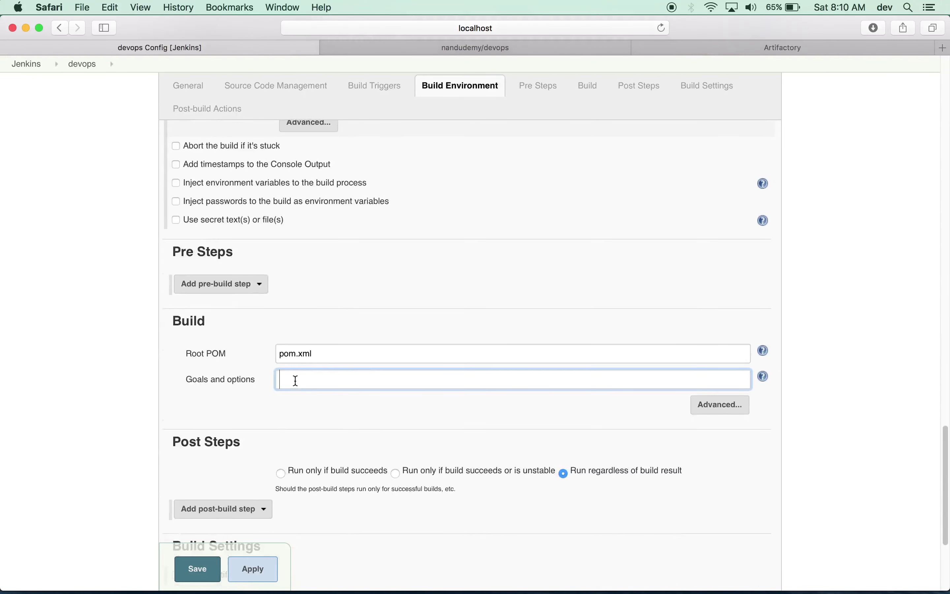
pyautogui.write('clean')
pyautogui.click(324, 433)
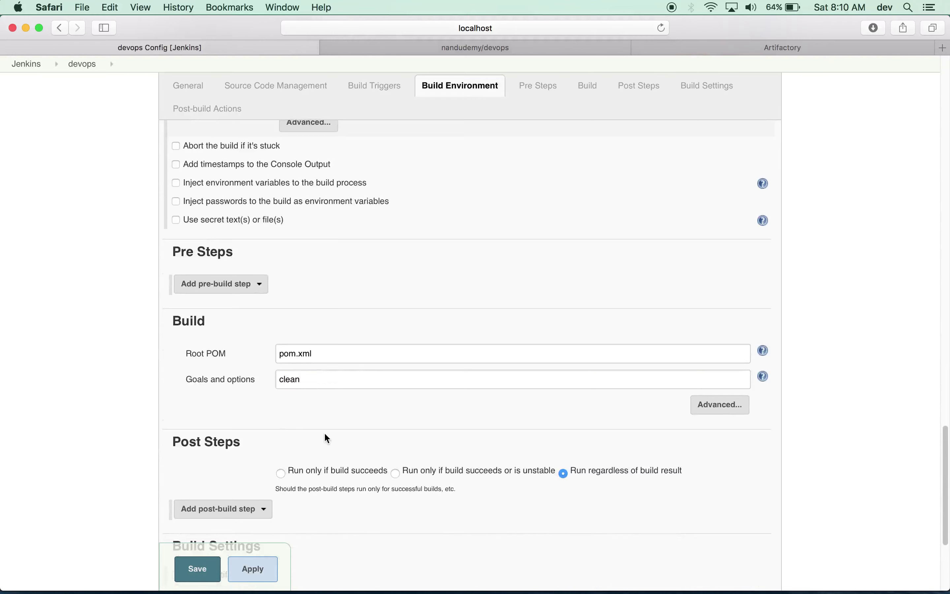
pyautogui.scroll(-3, 324, 432)
pyautogui.scroll(-3, 324, 432)
pyautogui.click(262, 509)
pyautogui.click(198, 507)
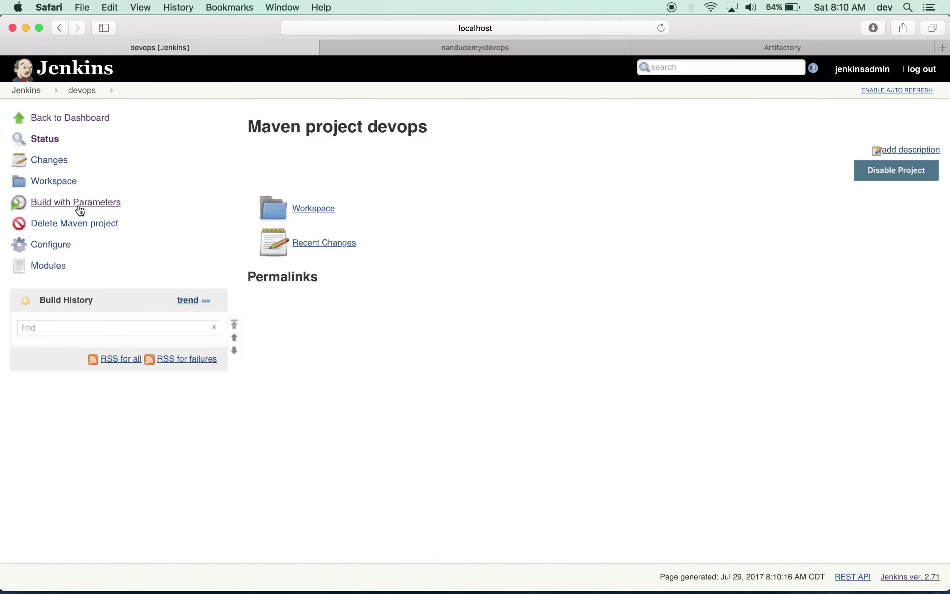
# Run a parameterized build of devops on the origin/develop branch and open the console output of build #1
pyautogui.click(80, 208)
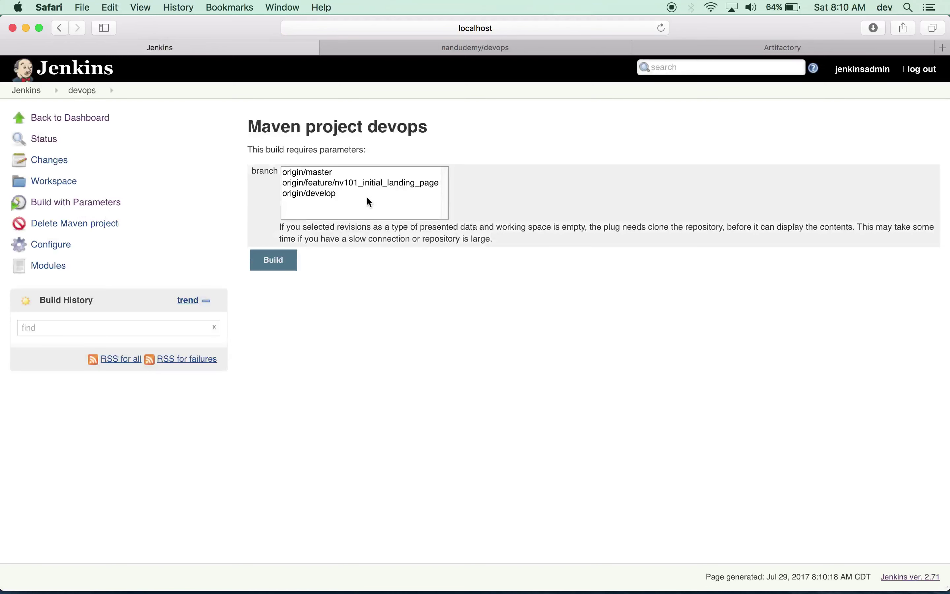
pyautogui.click(332, 194)
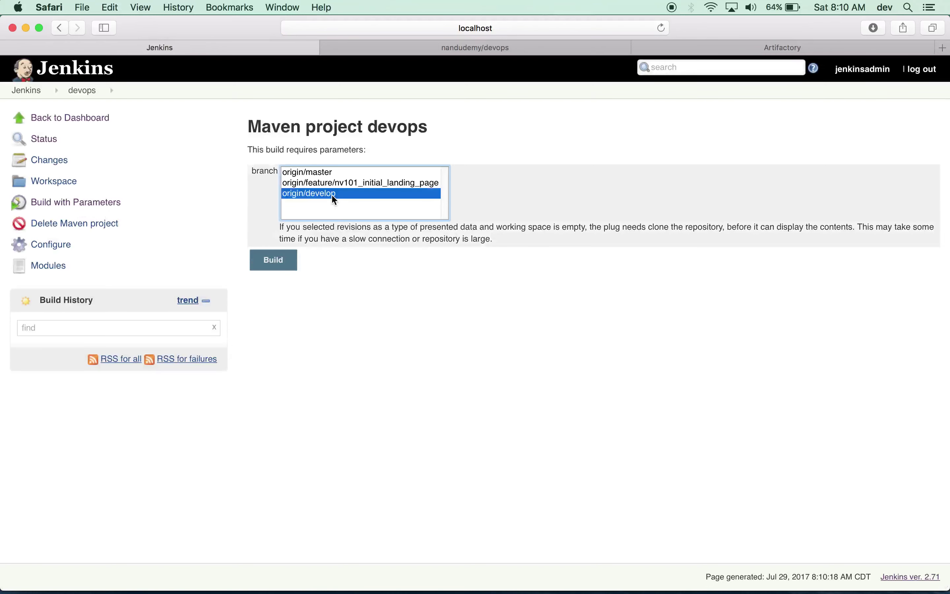
pyautogui.click(288, 267)
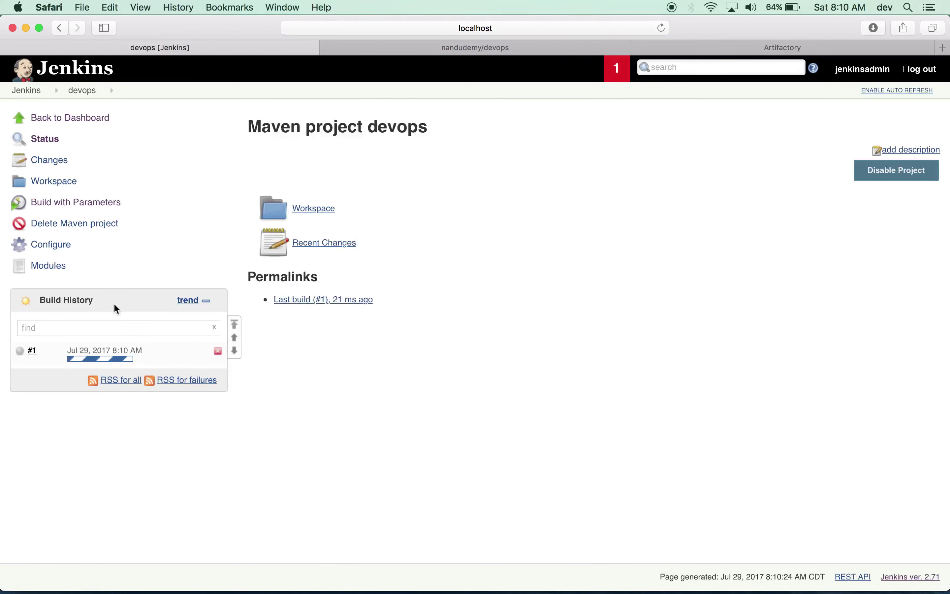
pyautogui.click(103, 351)
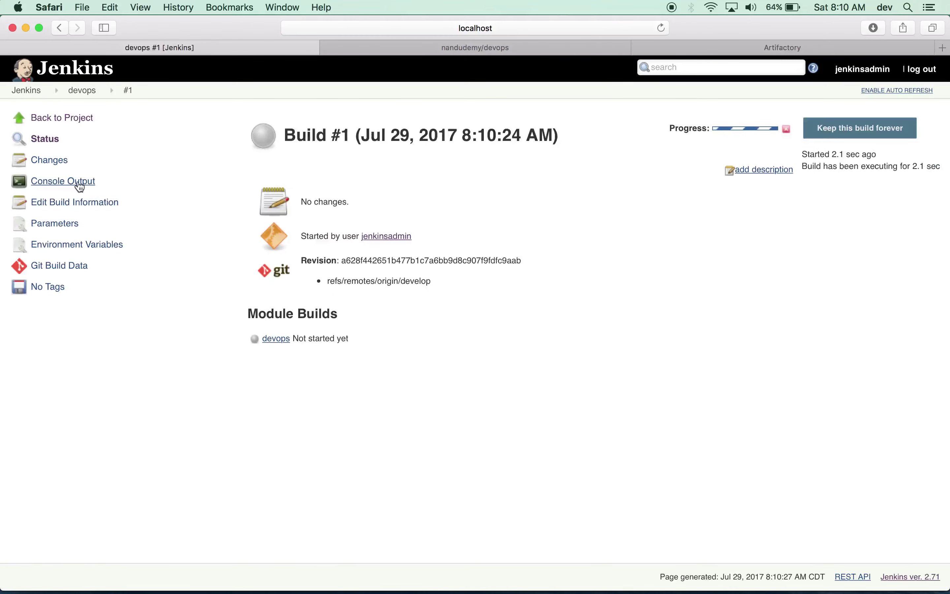
pyautogui.click(75, 180)
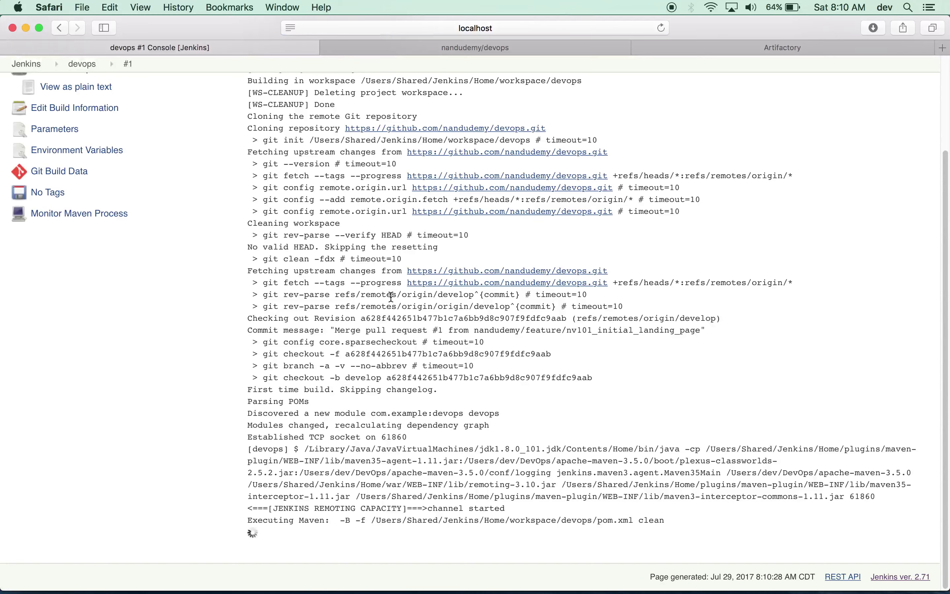